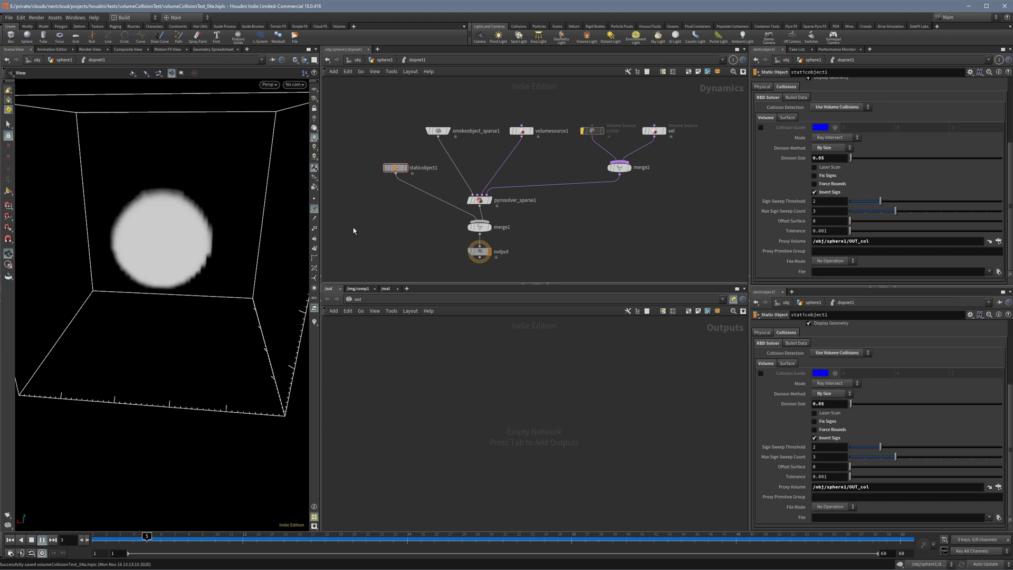
# Step: Return to frame 2, bypass the vel source and staticobject1, and play the simulation
pyautogui.press('Up')
pyautogui.moveTo(191, 540); pyautogui.dragTo(105, 541)
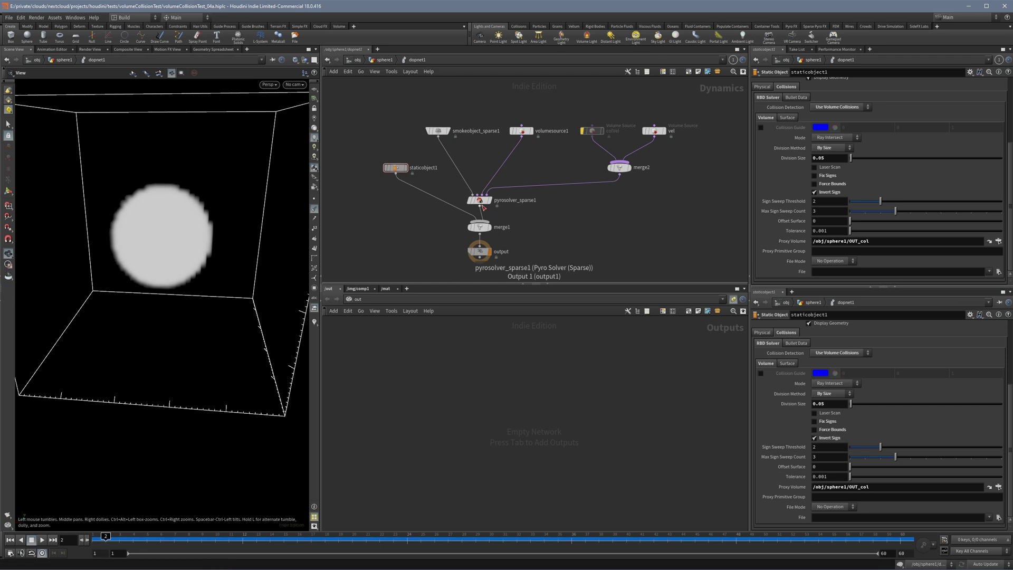
pyautogui.click(642, 117)
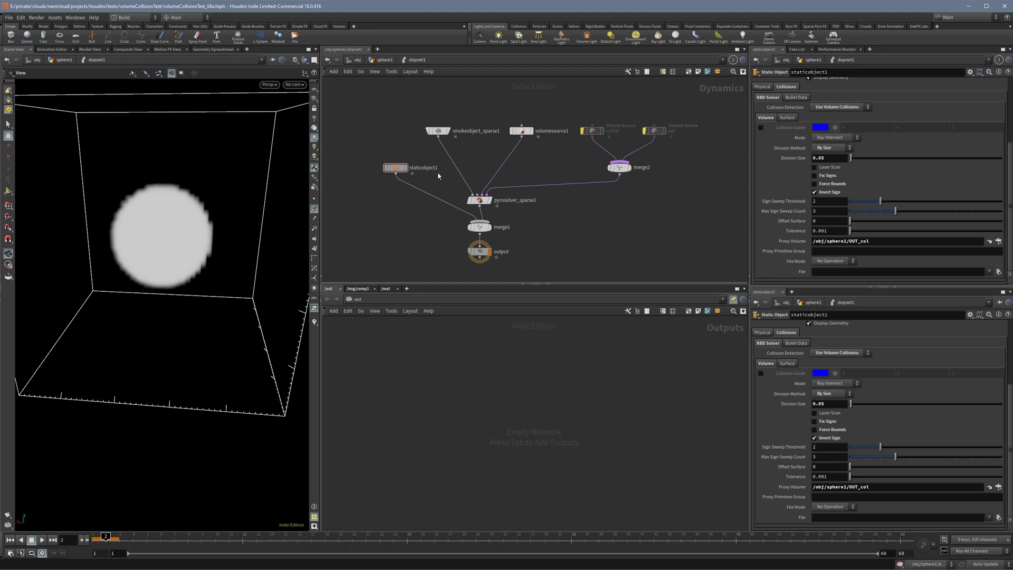
pyautogui.click(383, 155)
pyautogui.press('Up')
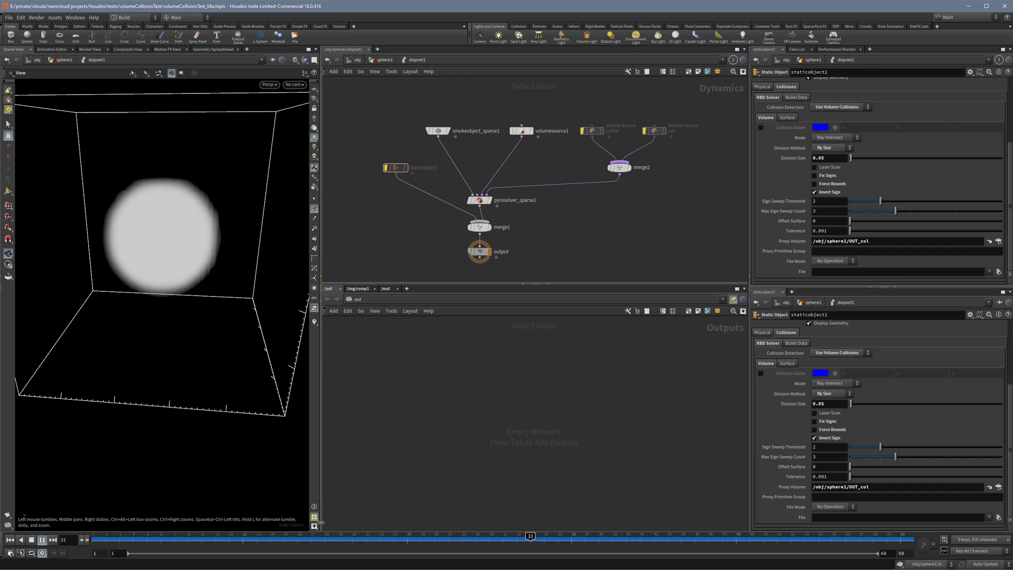
# Step: Inspect the pyro solver and volumesource1, checking the source's Activation value and expression at frames 2 and 3, and play the simulation
pyautogui.click(484, 203)
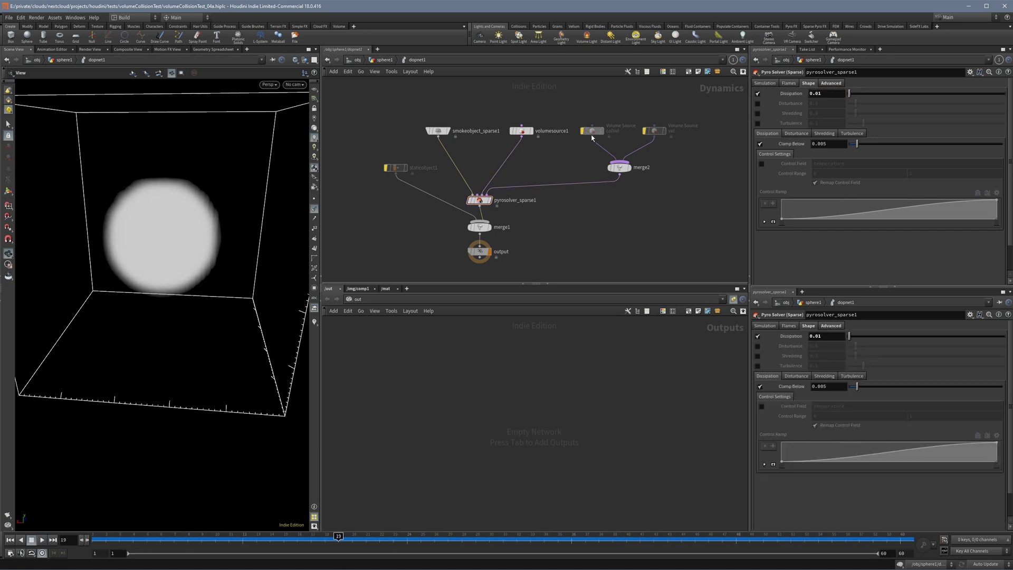
pyautogui.click(522, 130)
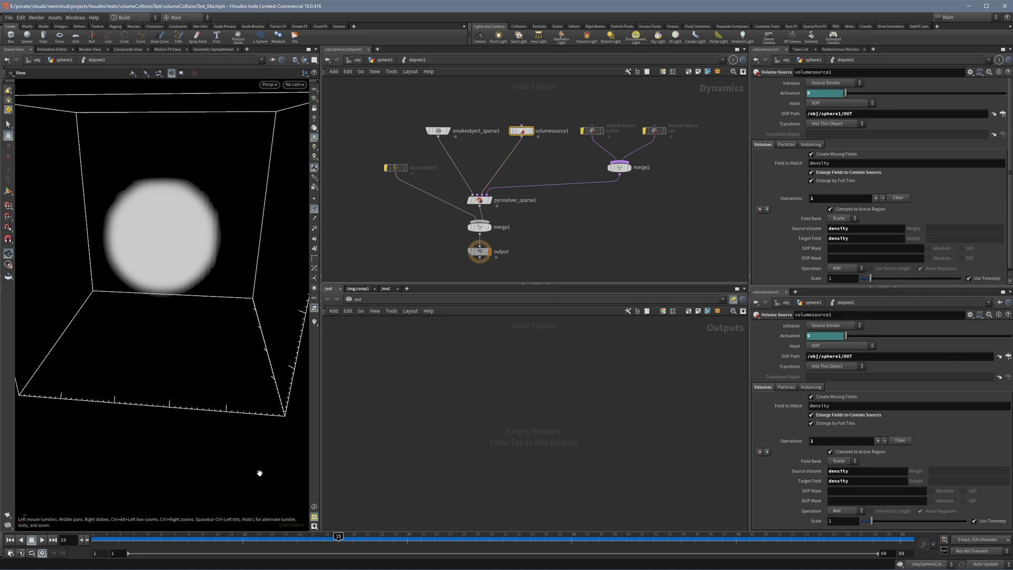
pyautogui.click(97, 541)
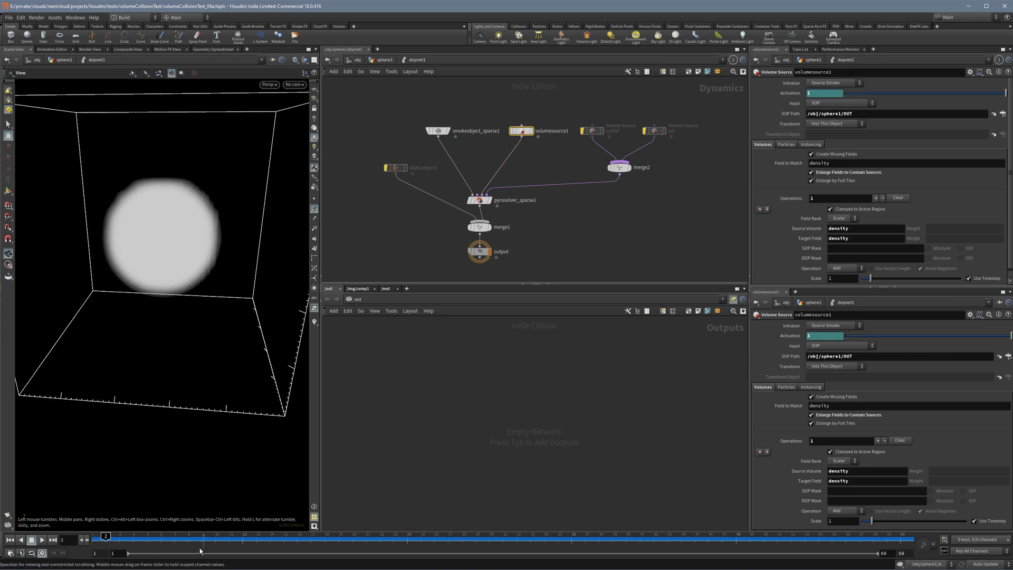
pyautogui.click(116, 542)
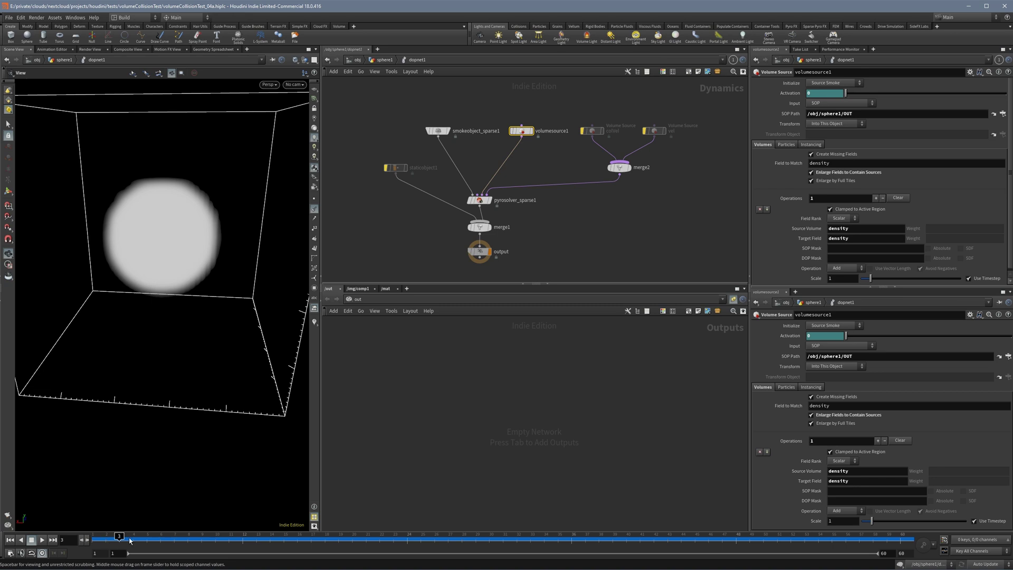
pyautogui.click(793, 96)
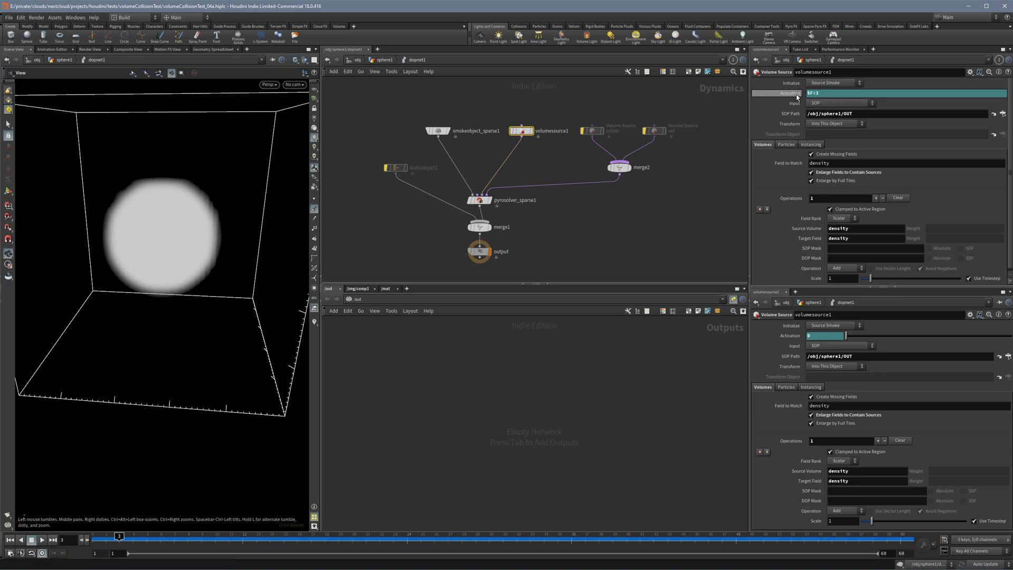
pyautogui.click(796, 96)
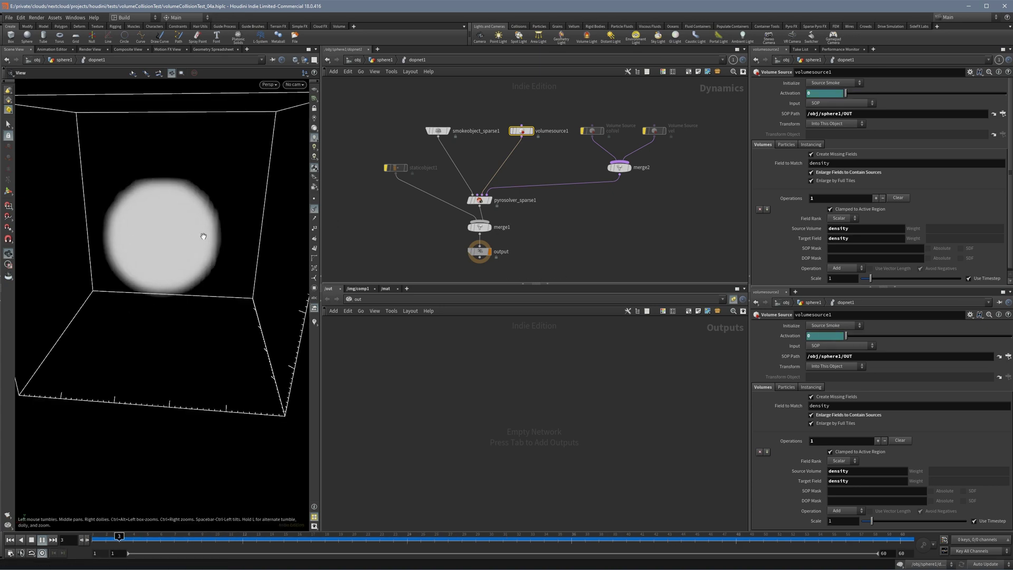
pyautogui.press('Up')
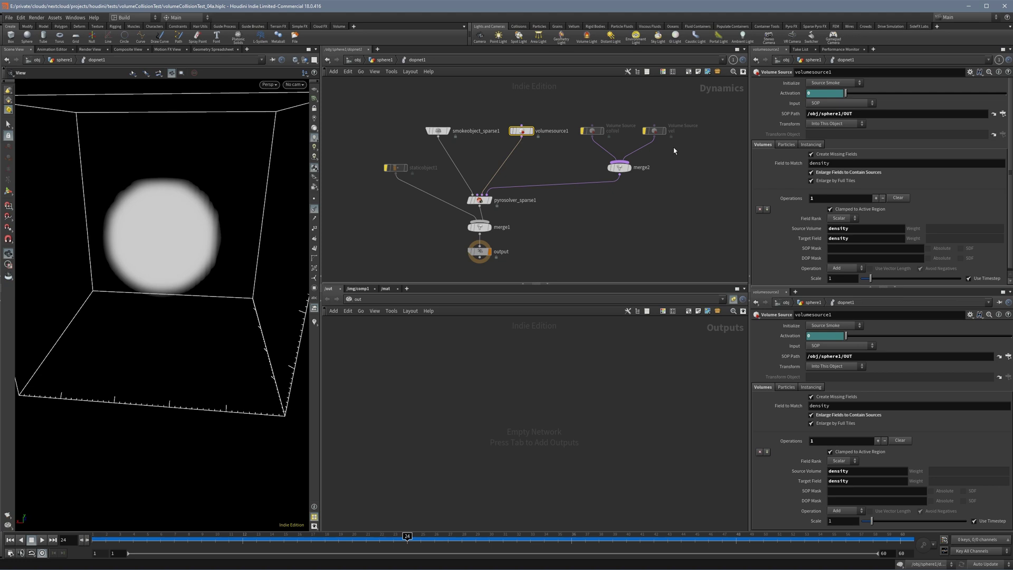
# Step: Re-enable staticobject1 and replay the simulation from the first frame
pyautogui.click(383, 158)
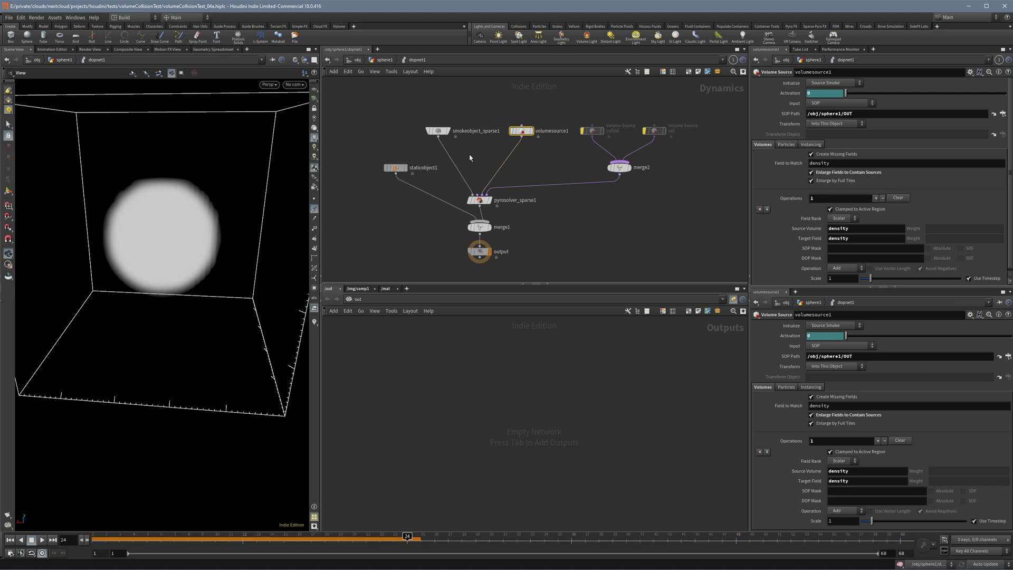
pyautogui.hotkey('ctrl', 'Up')
pyautogui.press('Up')
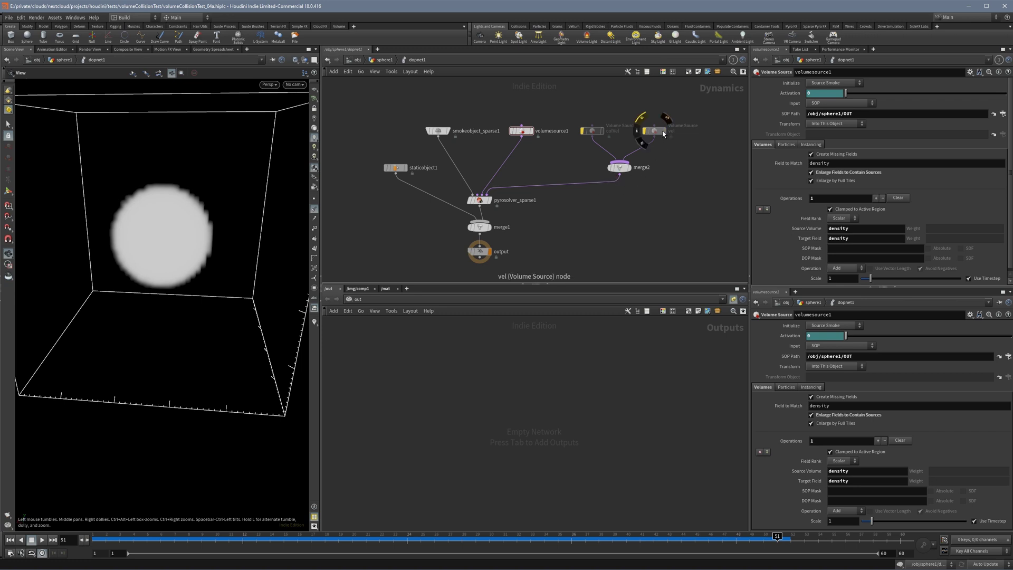
# Step: Re-enable the vel source, replay the simulation from the first frame, and stop it at frame 24
pyautogui.click(642, 118)
pyautogui.click(656, 133)
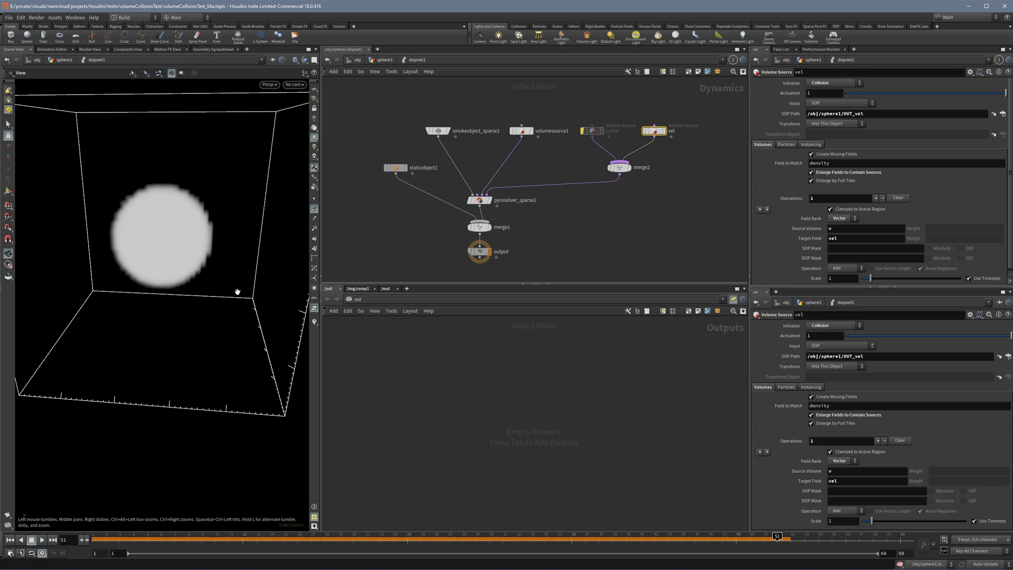
pyautogui.hotkey('ctrl', 'Up')
pyautogui.press('Up')
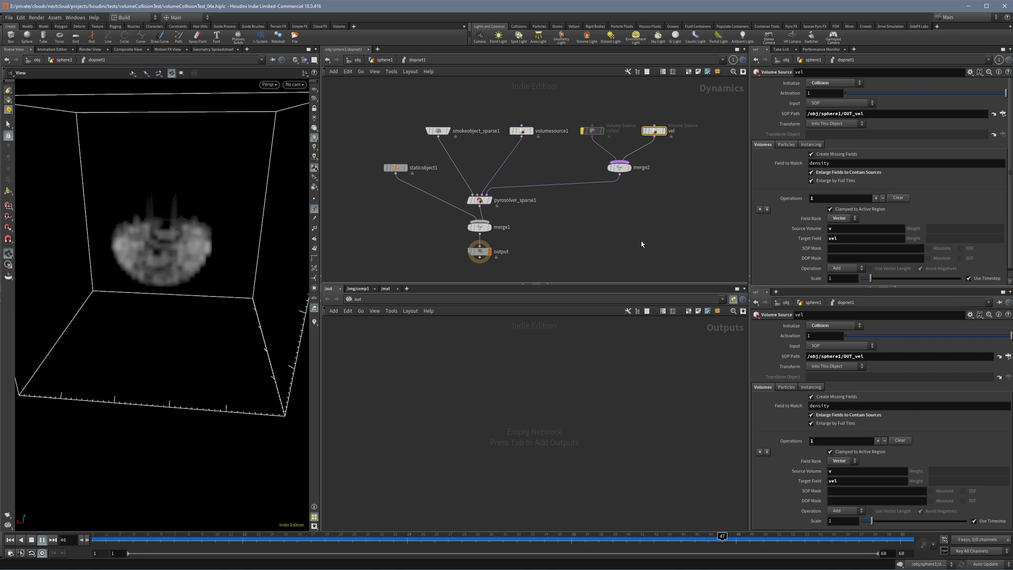
pyautogui.press('Up')
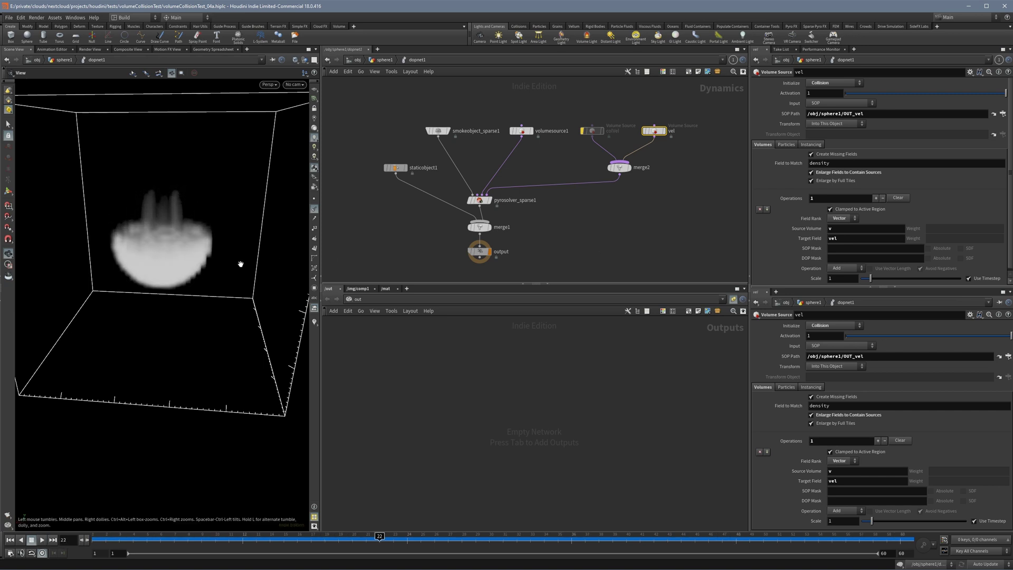
pyautogui.moveTo(323, 537); pyautogui.dragTo(292, 527)
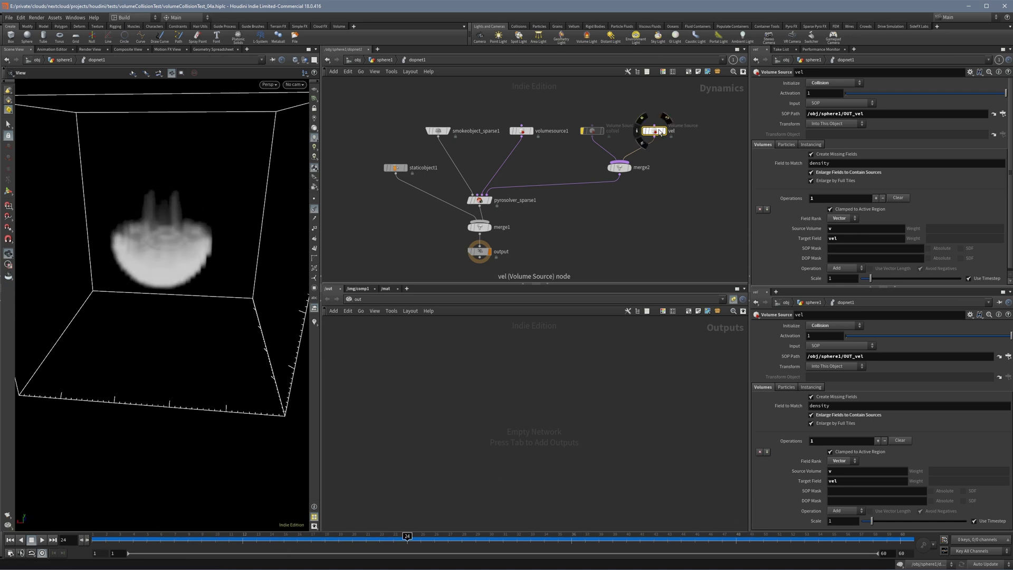
# Step: Set the vel source's Scale to 0.25 and replay the simulation
pyautogui.scroll(-1, 831, 246)
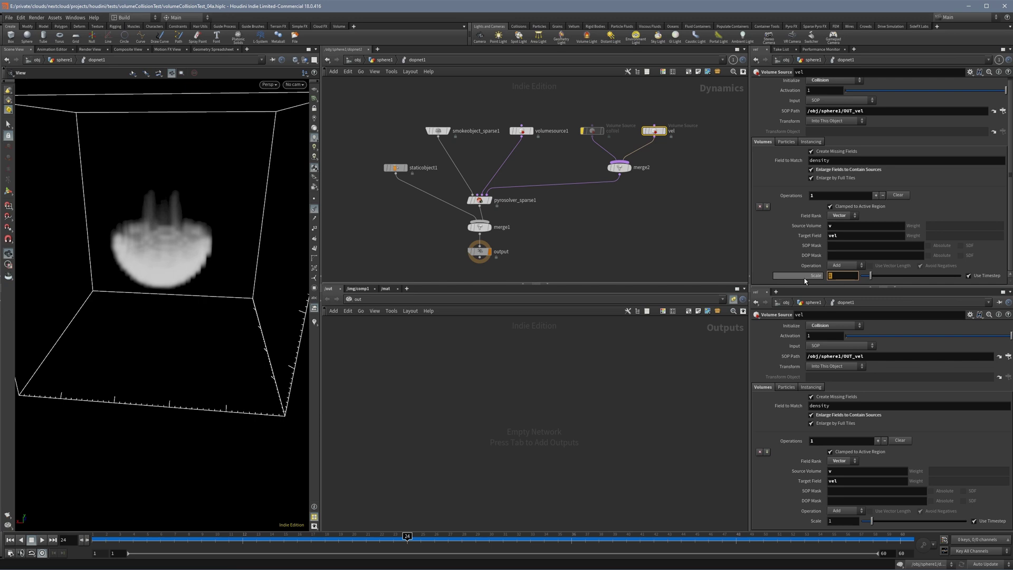
pyautogui.write('.25')
pyautogui.press('Return')
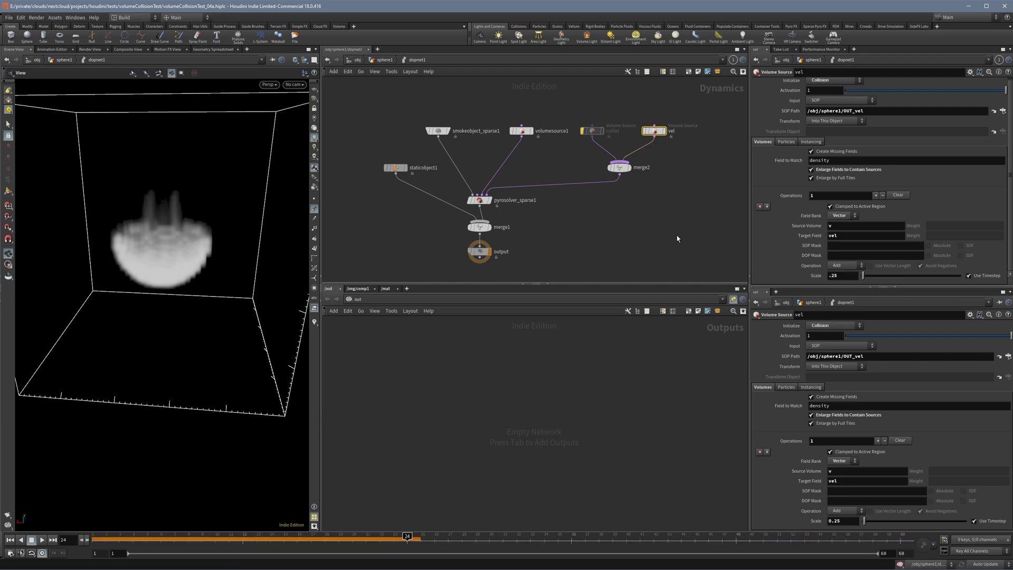
pyautogui.press('Up')
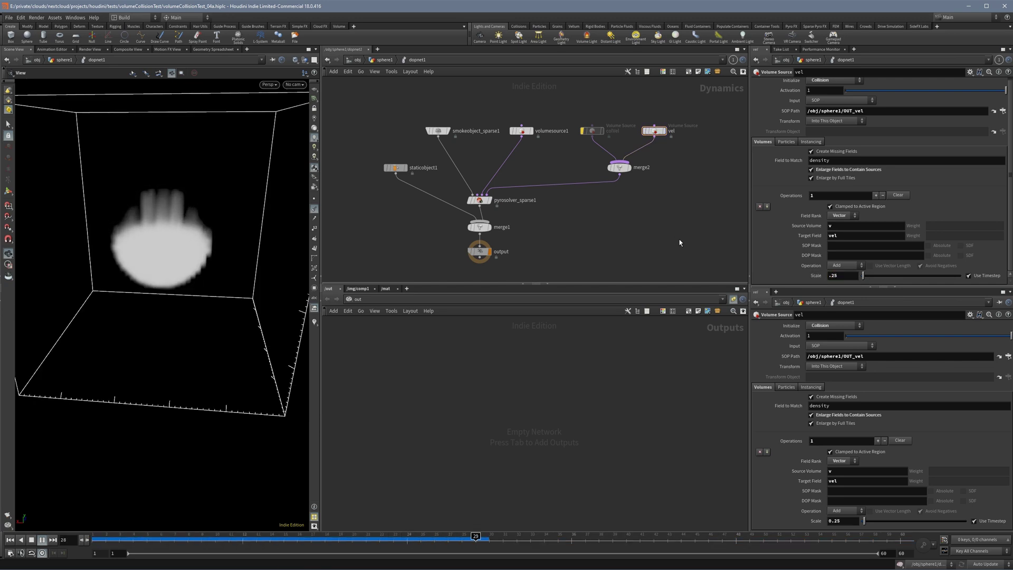
# Step: Set the vel source's Scale back to 1
pyautogui.moveTo(839, 276); pyautogui.dragTo(782, 274)
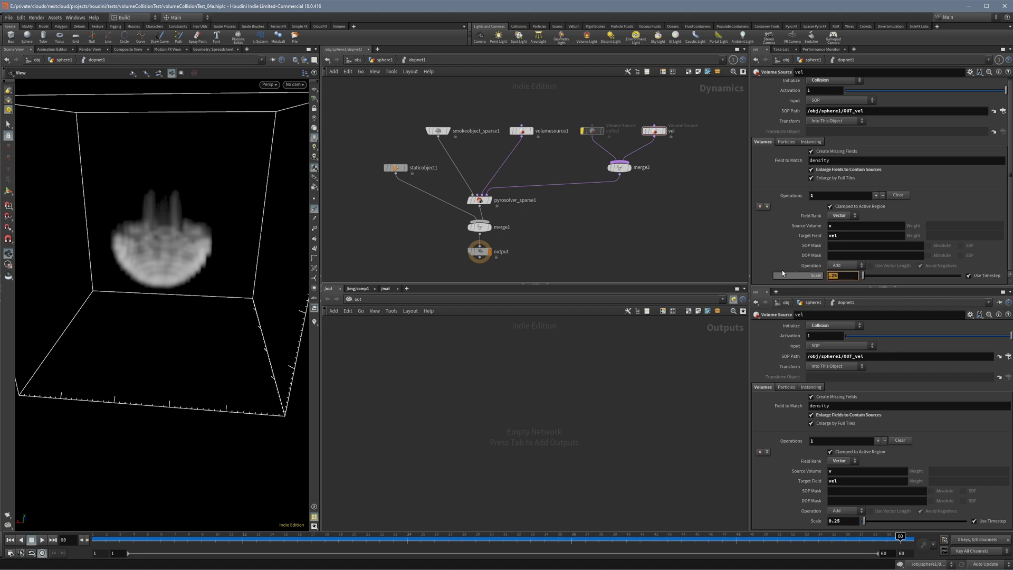
pyautogui.write('1')
pyautogui.press('Return')
# Step: Set the pyro solver's advanced Max Substeps to 1 and replay the simulation
pyautogui.click(479, 200)
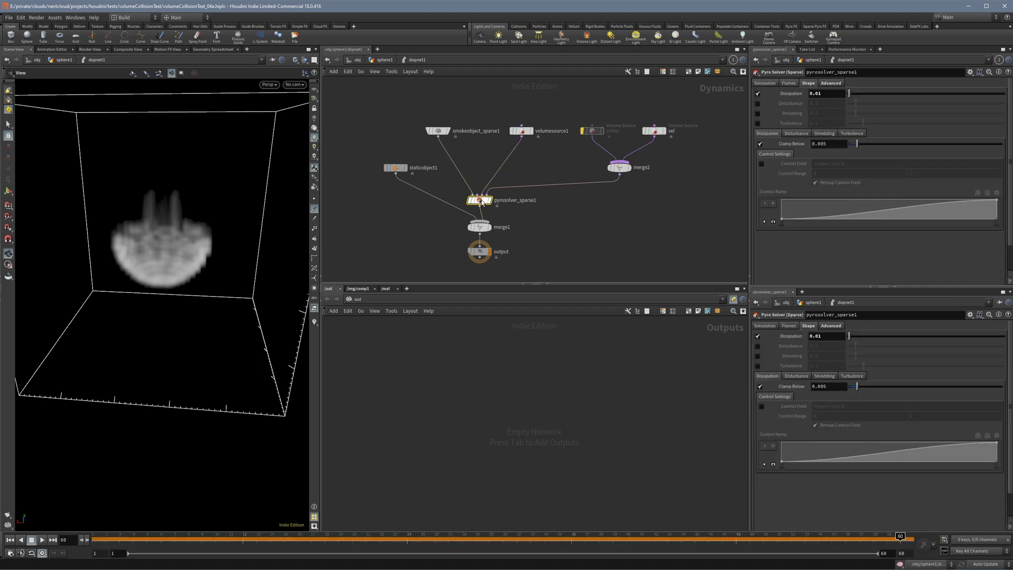
pyautogui.click(824, 84)
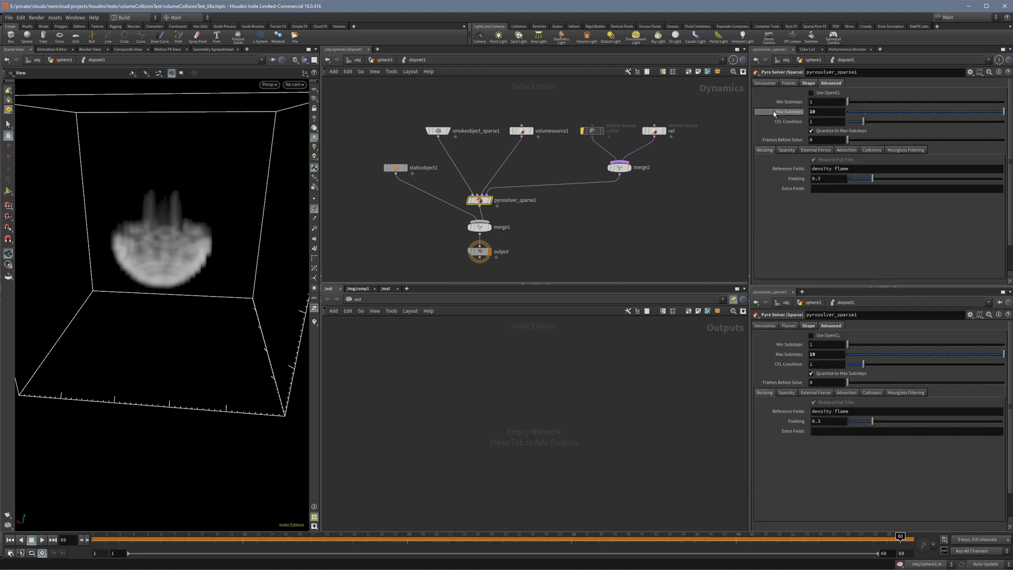
pyautogui.moveTo(880, 112); pyautogui.dragTo(846, 113)
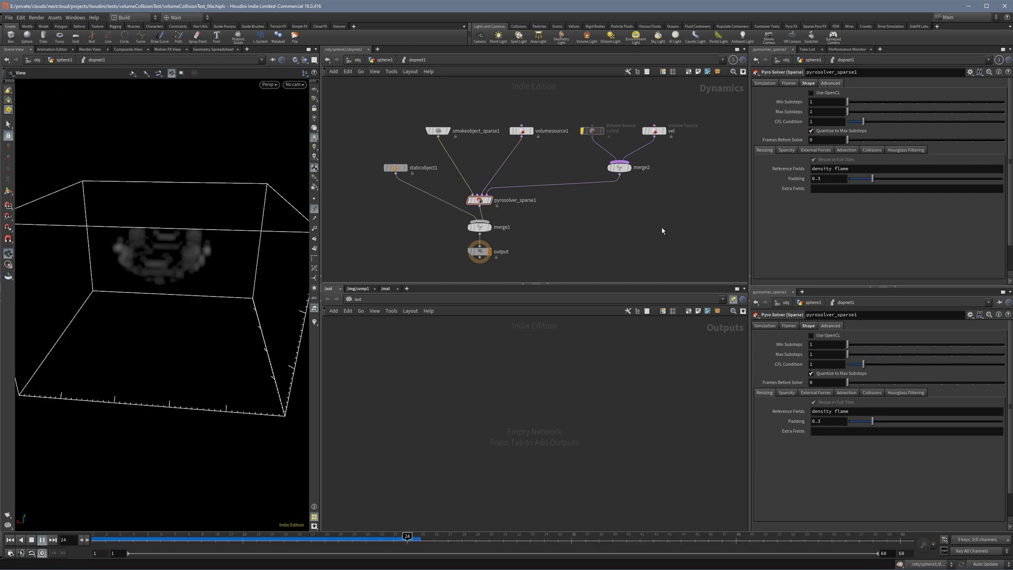
# Step: Try the pyro solver's Max Substeps at 10, replay from the first frame, and revert the value to 1
pyautogui.moveTo(877, 113); pyautogui.dragTo(1004, 119)
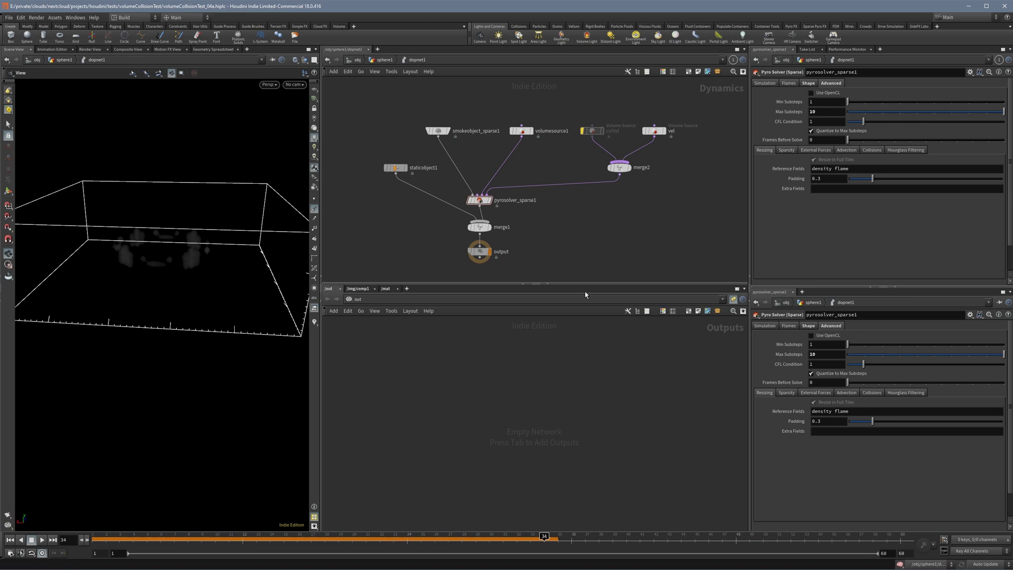
pyautogui.hotkey('ctrl', 'Up')
pyautogui.press('Up')
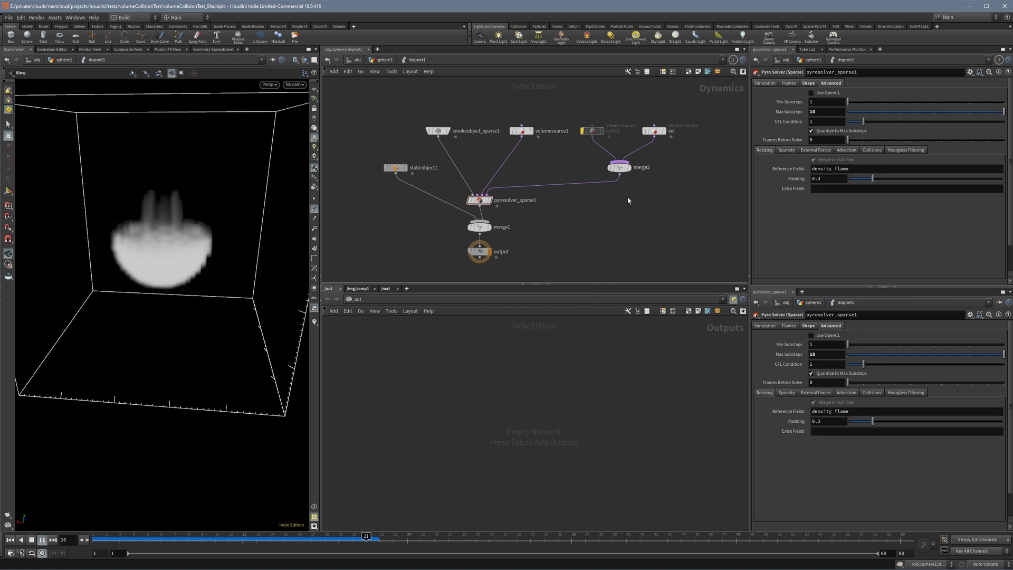
pyautogui.hotkey('ctrl', 'shift', 'z')
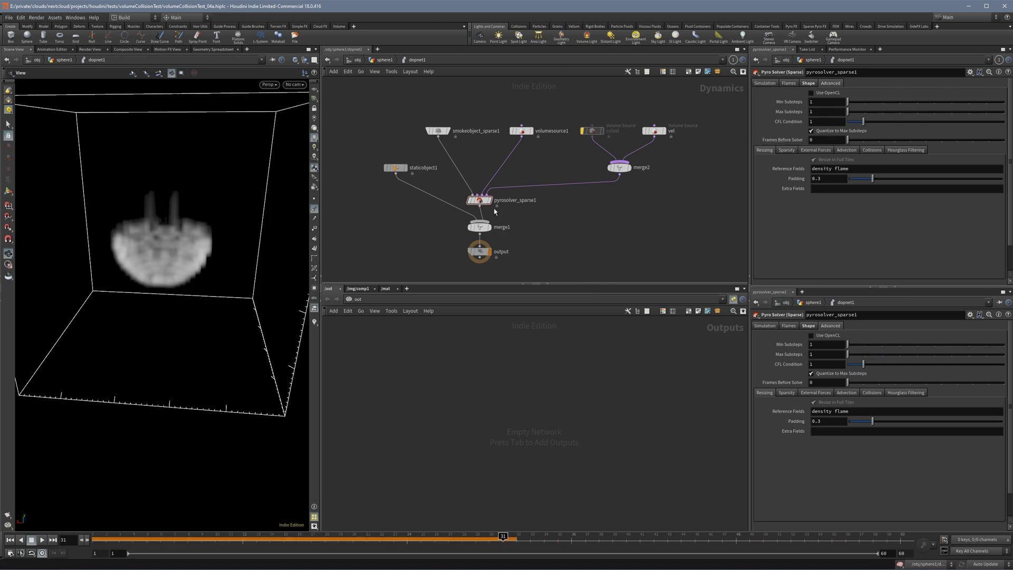
# Step: Set the sparse smoke object's Voxel Size to 0.05 and replay the simulation from the first frame to frame 24
pyautogui.click(438, 130)
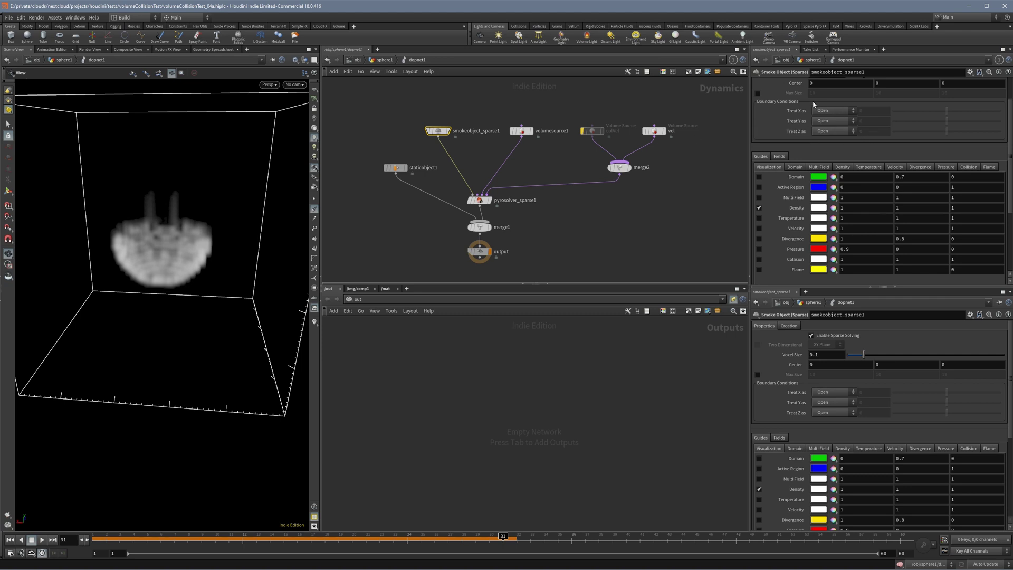
pyautogui.scroll(3, 786, 153)
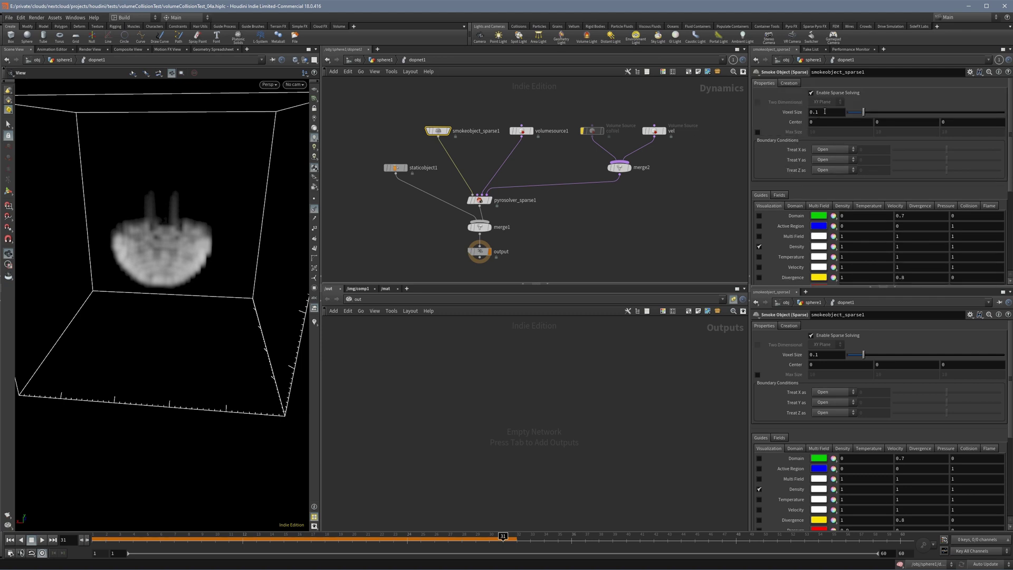
pyautogui.click(824, 112)
pyautogui.write('0.05')
pyautogui.press('Return')
pyautogui.click(658, 202)
pyautogui.hotkey('ctrl', 'Up')
pyautogui.press('Up')
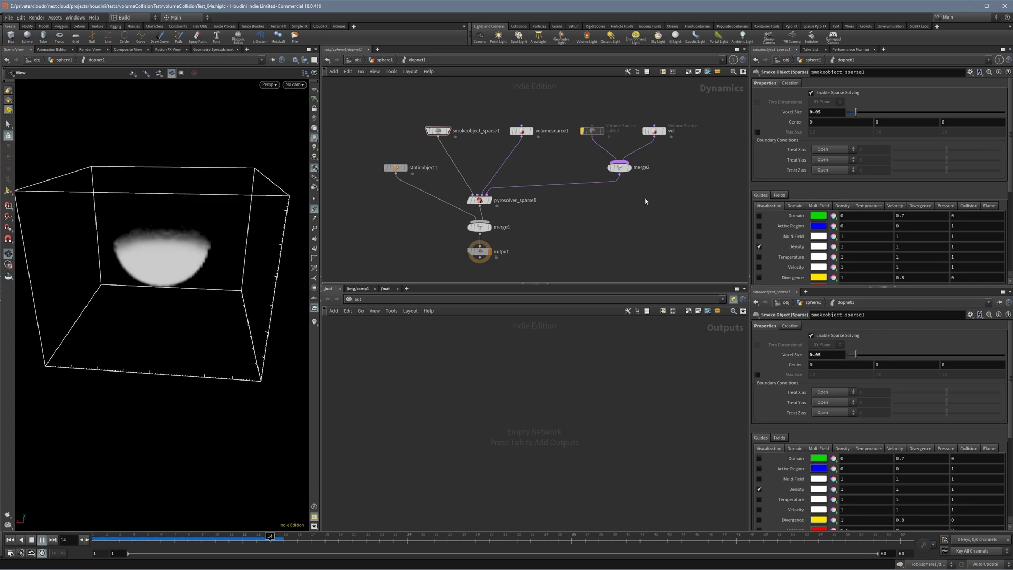
pyautogui.press('Up')
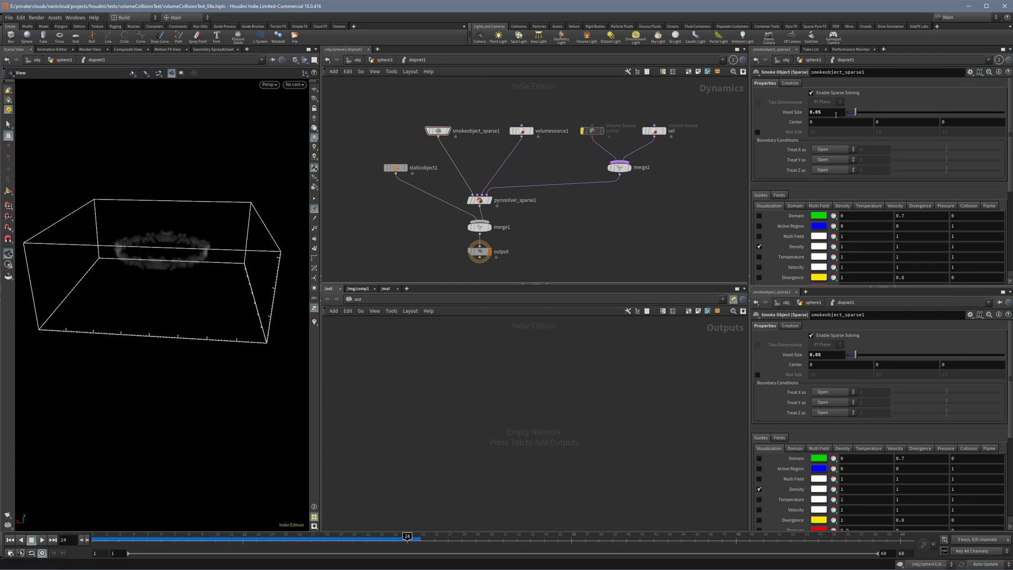
# Step: Set the sparse smoke object's Voxel Size back to 0.1 and replay the simulation
pyautogui.click(822, 112)
pyautogui.write('0.1')
pyautogui.press('Return')
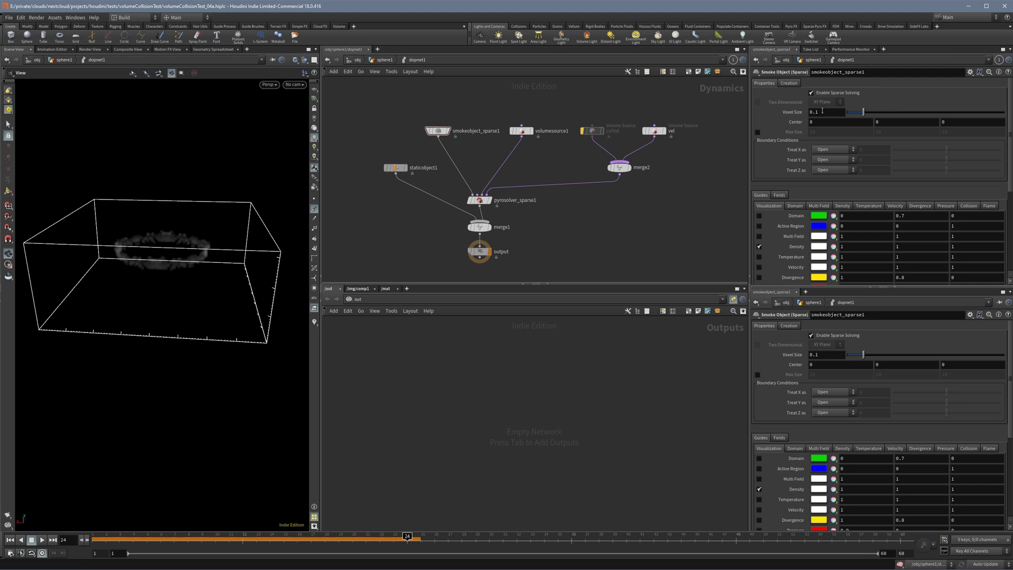
pyautogui.press('Up')
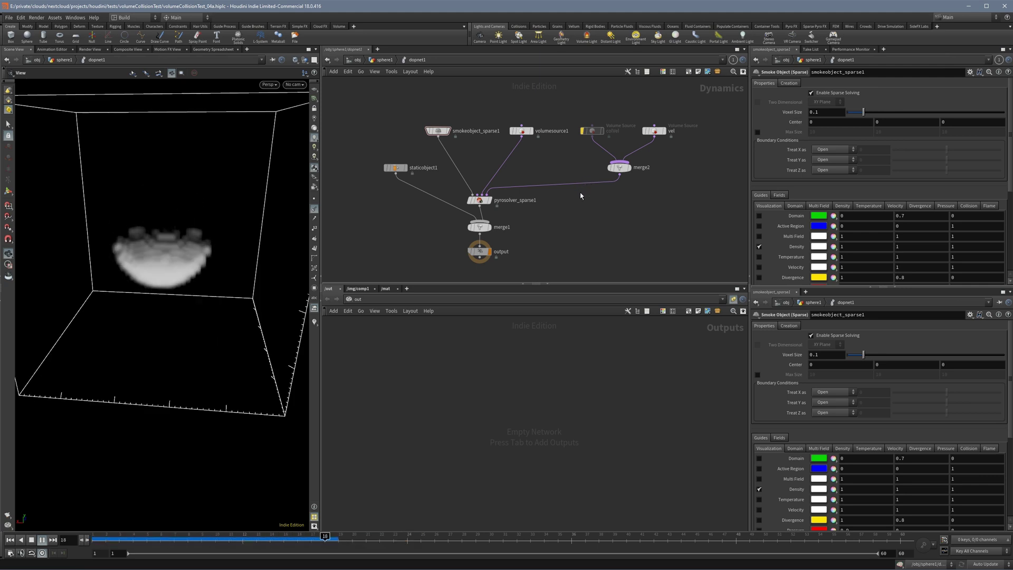
# Step: Scrub the simulation from its early frames to frame 20 and show the vel source's parameters
pyautogui.click(125, 541)
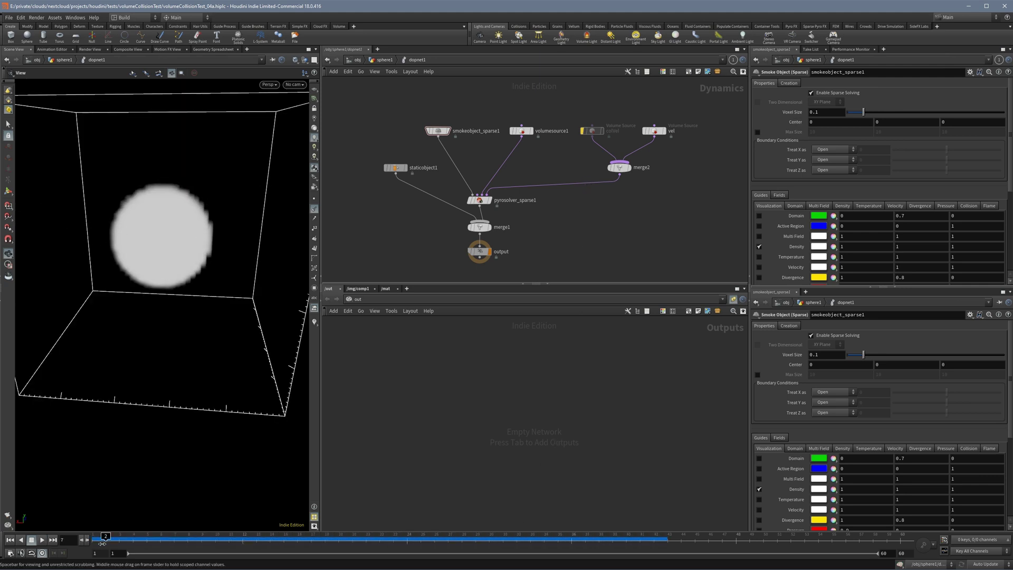
pyautogui.moveTo(126, 542); pyautogui.dragTo(352, 549)
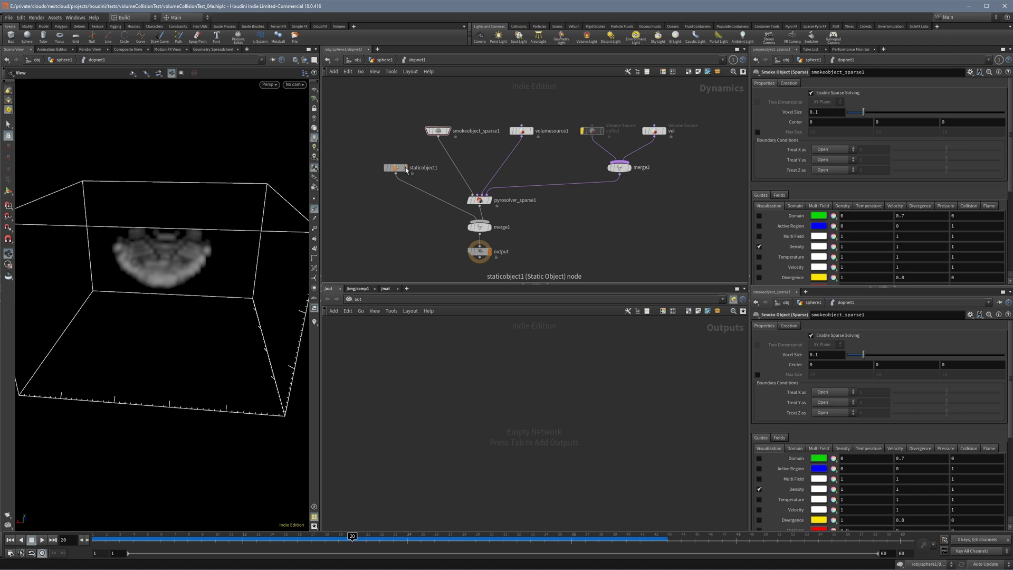
pyautogui.click(655, 132)
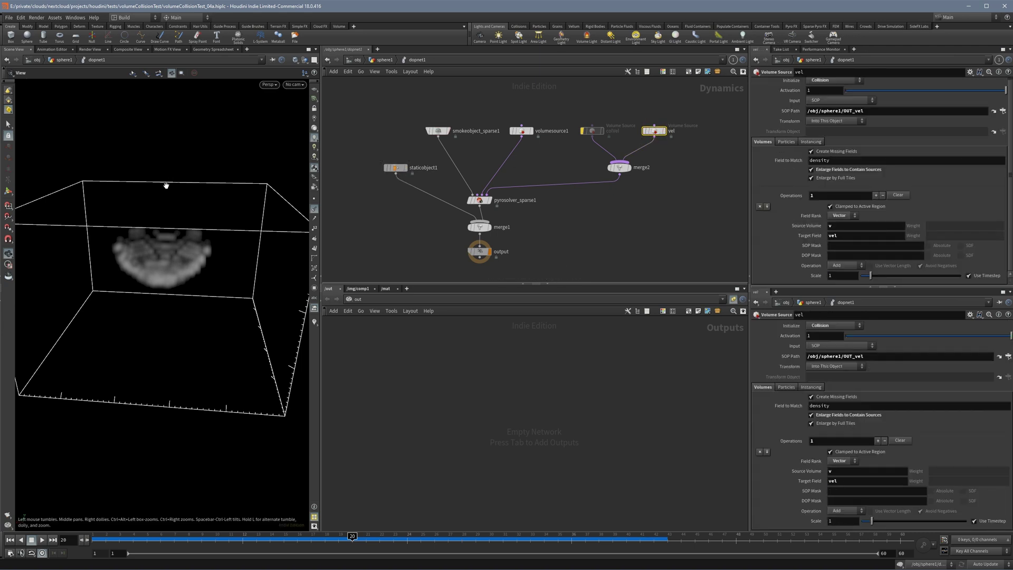
# Step: In pointwrangle2, comment out the set(0.0, -1.0, 0.0) line, activate v@v = -normalize(@P), and display the wrangle's output
pyautogui.press('u')
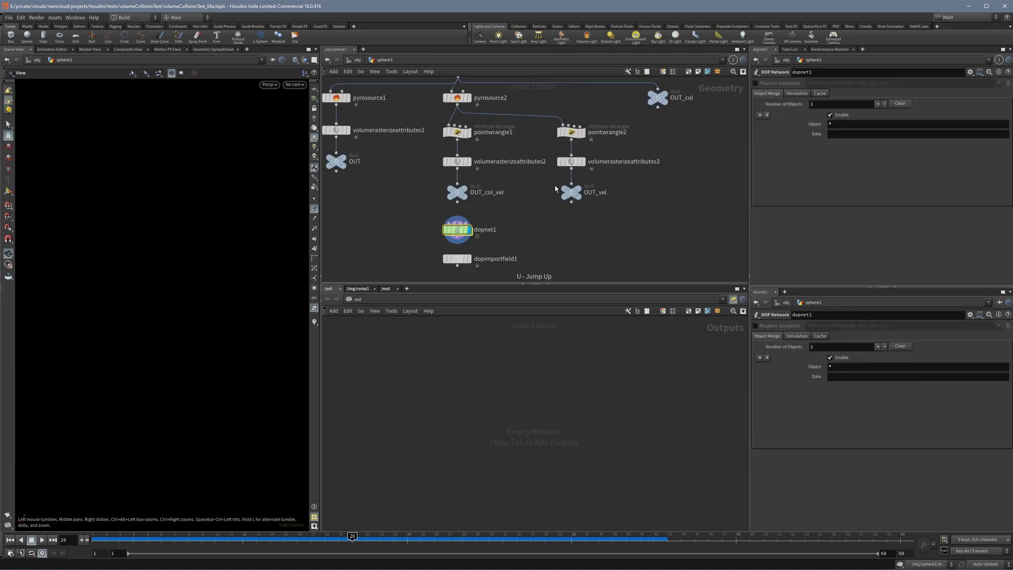
pyautogui.click(572, 134)
pyautogui.click(842, 135)
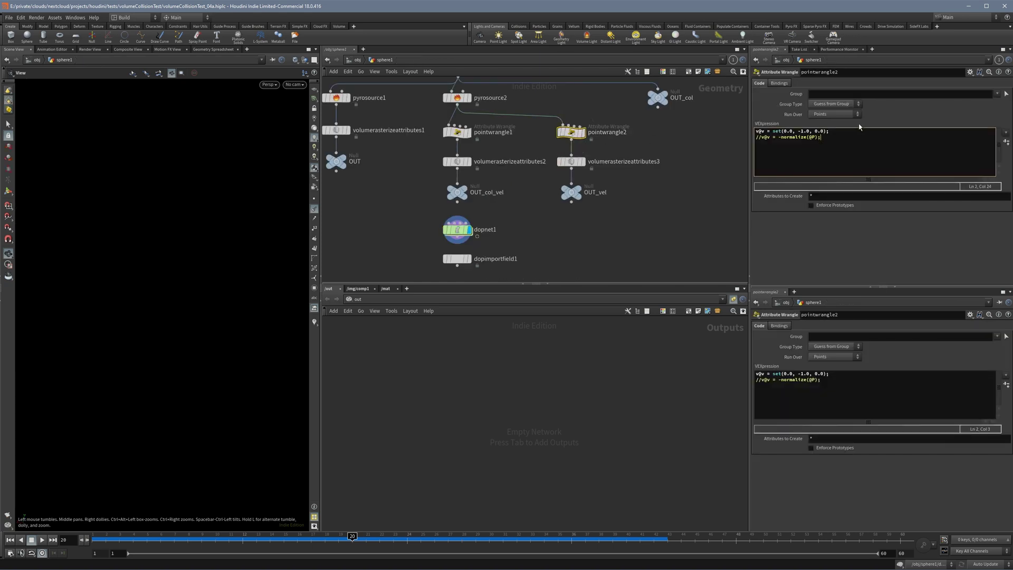
pyautogui.press('Home')
pyautogui.press('Delete')
pyautogui.press('Delete')
pyautogui.write('//')
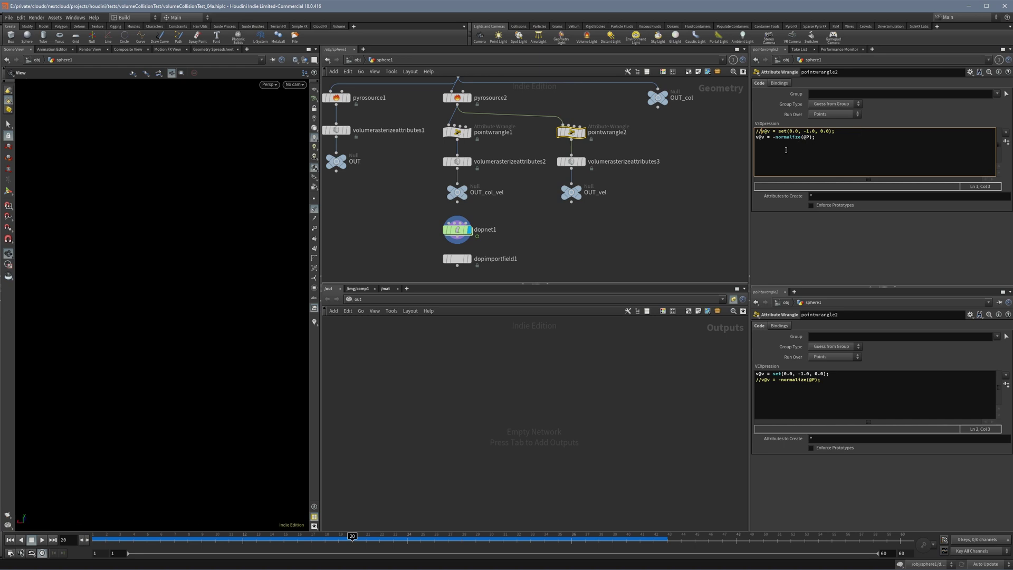
pyautogui.click(582, 132)
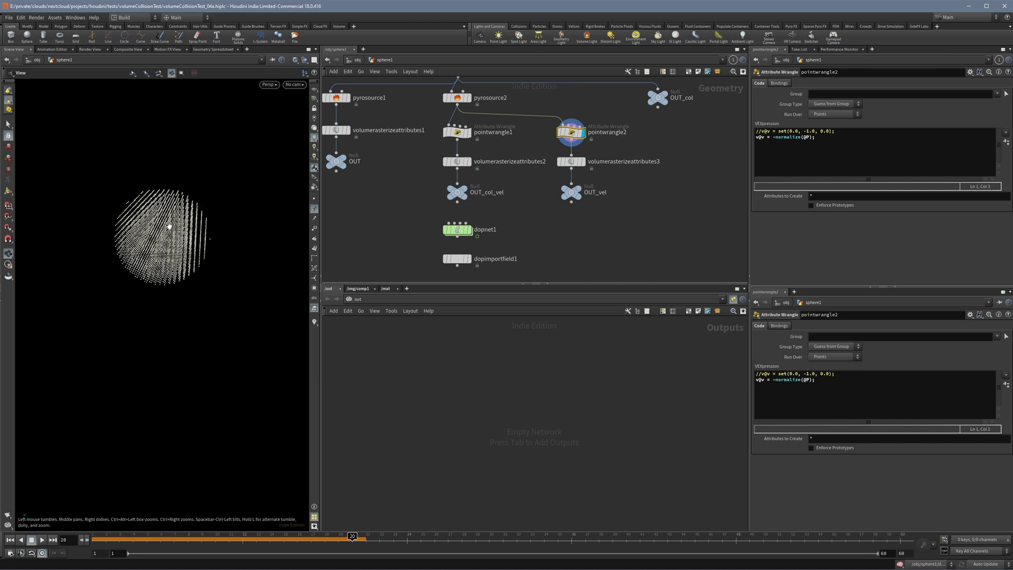
# Step: Return to the dopnet1 network and replay the simulation from the first frame to frame 57
pyautogui.doubleClick(460, 231)
pyautogui.hotkey('ctrl', 'Up')
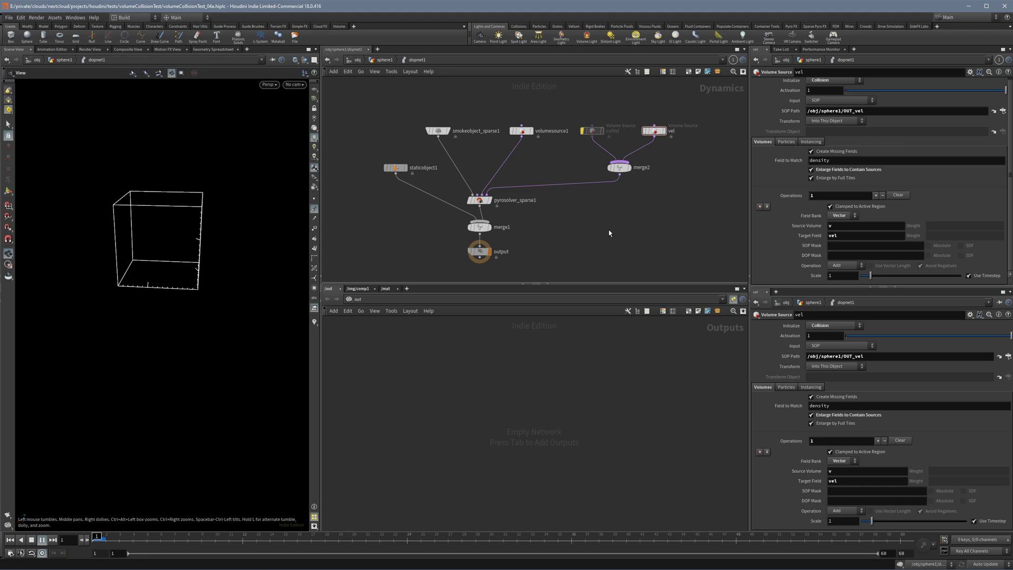
pyautogui.press('Up')
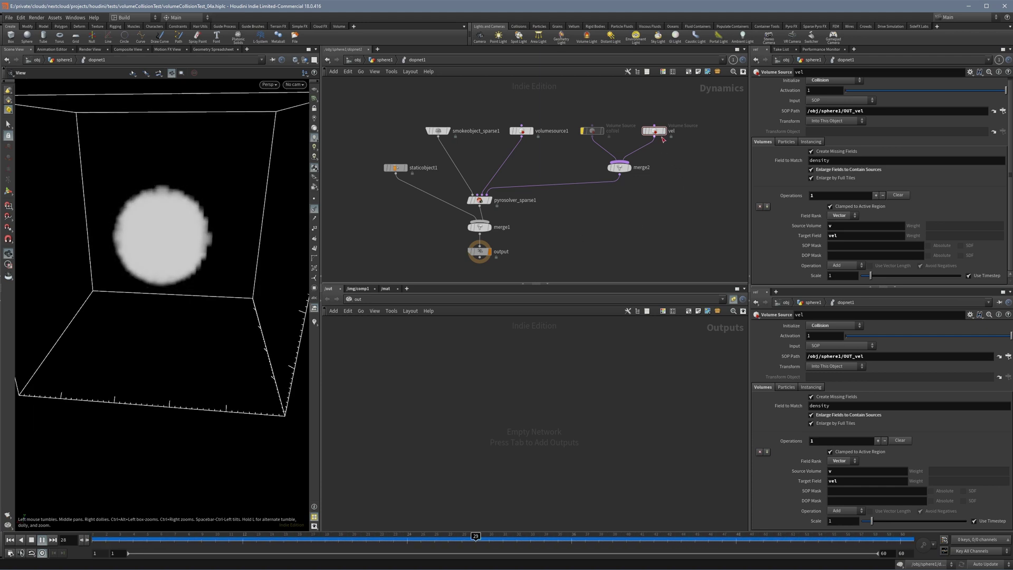
pyautogui.press('Up')
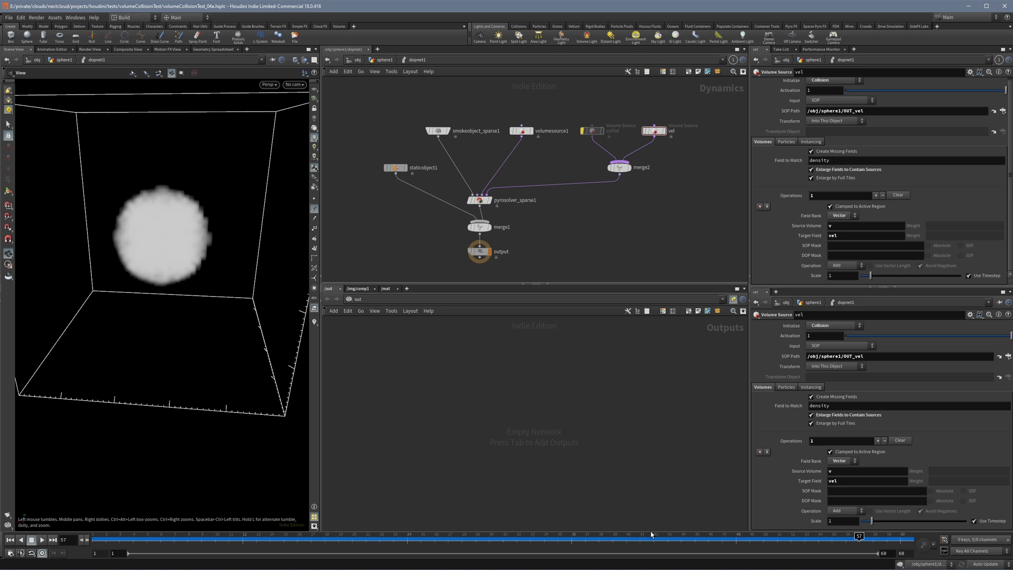
# Step: Set the vel source's Scale to 10, replay the simulation to frame 60 and examine the smoke from other angles
pyautogui.click(901, 537)
pyautogui.write('10')
pyautogui.press('Return')
pyautogui.press('Up')
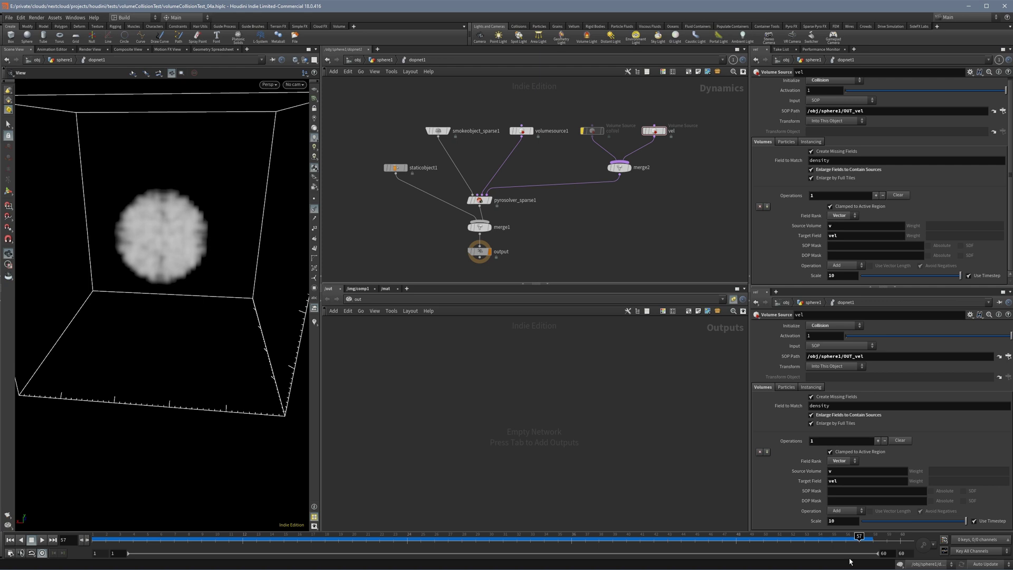
pyautogui.moveTo(199, 287)
pyautogui.mouseDown()
pyautogui.moveTo(282, 287)
pyautogui.moveTo(202, 282)
pyautogui.mouseUp()
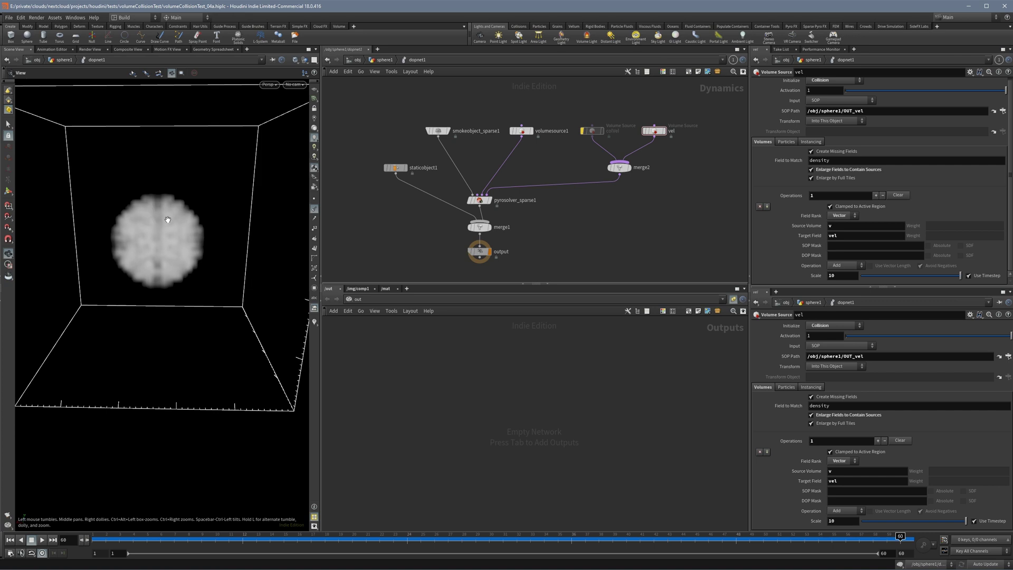
pyautogui.moveTo(172, 217); pyautogui.dragTo(164, 226)
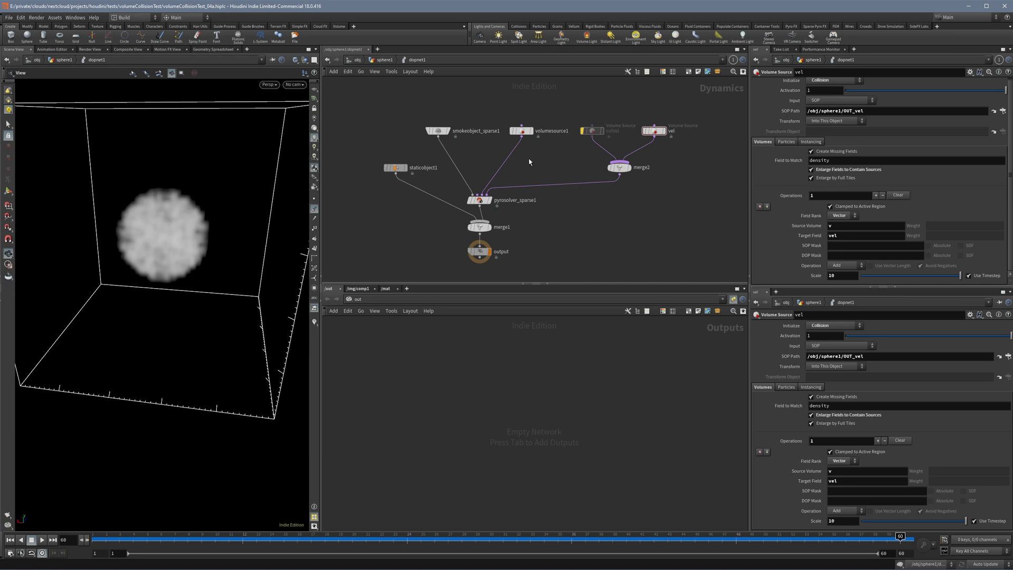
# Step: Bypass staticobject1, replay the simulation without the collision and scrub to frame 10
pyautogui.click(388, 167)
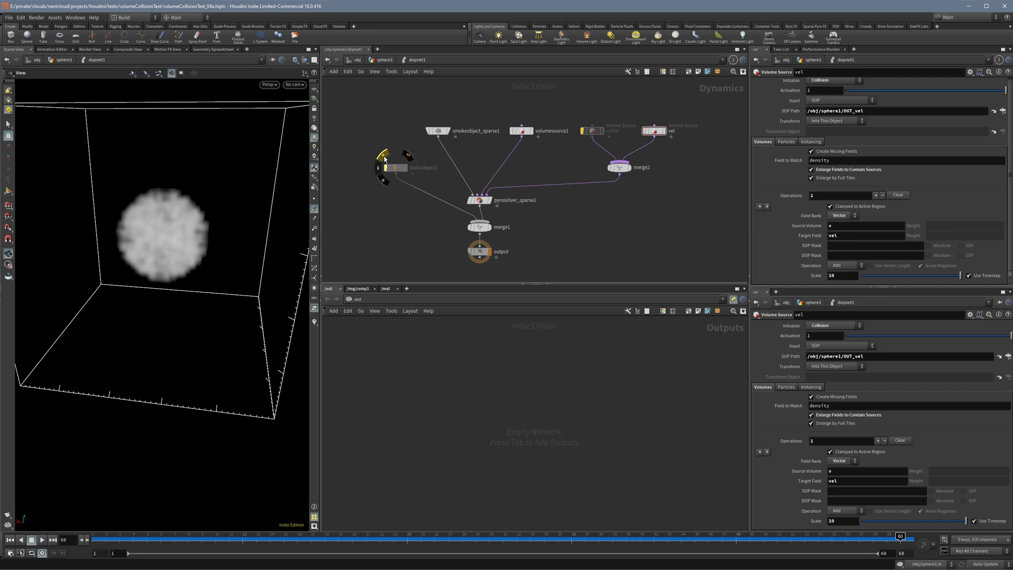
pyautogui.press('Up')
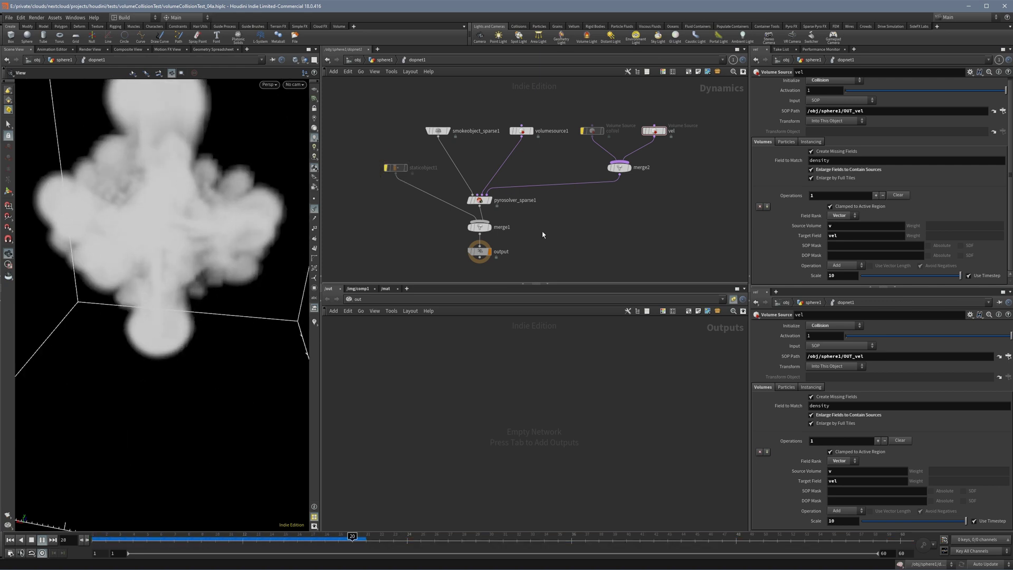
pyautogui.moveTo(406, 539); pyautogui.dragTo(174, 546)
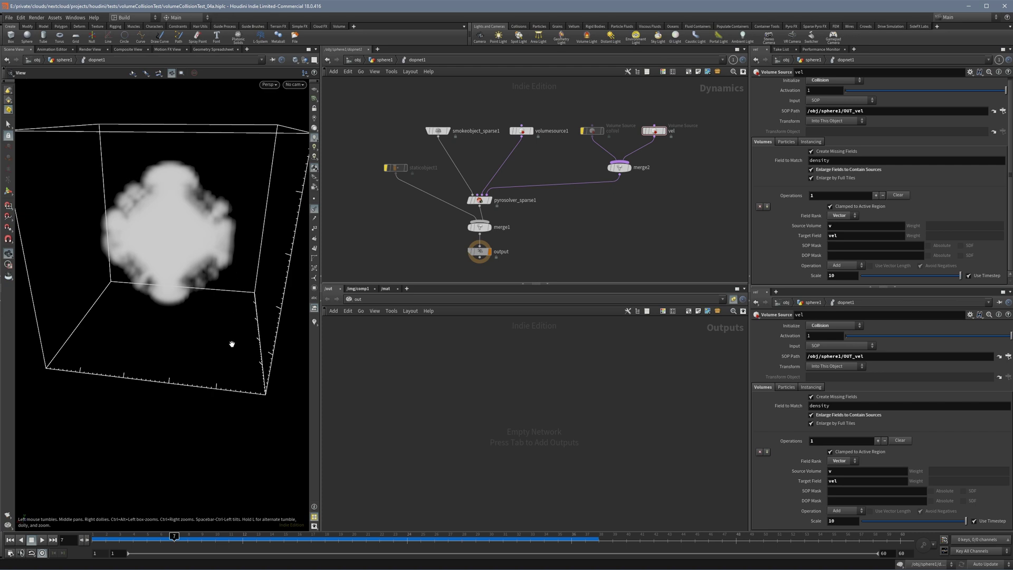
pyautogui.moveTo(211, 538)
pyautogui.mouseDown()
pyautogui.moveTo(339, 539)
pyautogui.moveTo(134, 539)
pyautogui.moveTo(231, 541)
pyautogui.moveTo(215, 539)
pyautogui.mouseUp()
# Step: Re-enable staticobject1 and replay the simulation from the first frame through frame 60
pyautogui.click(386, 167)
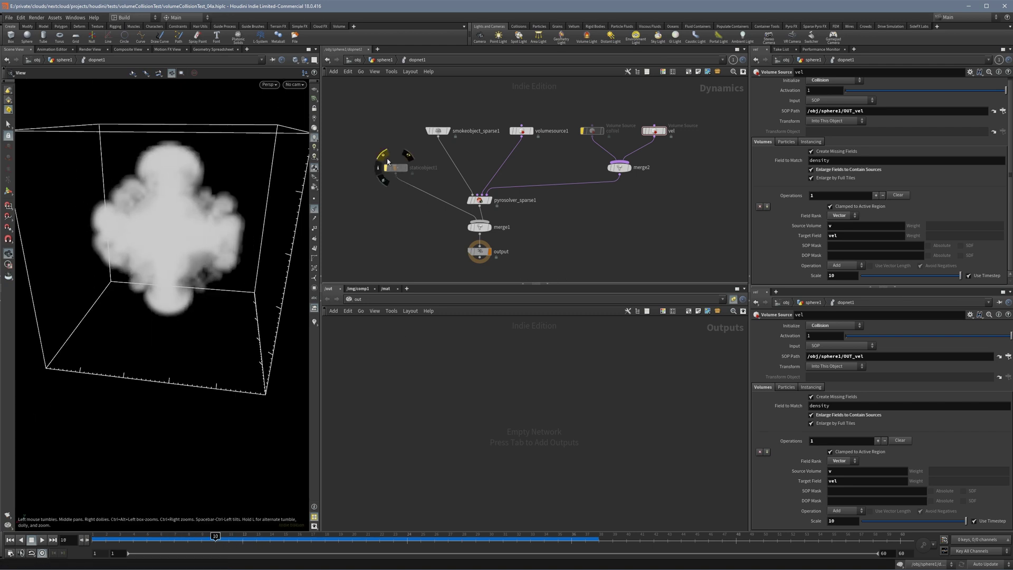
pyautogui.hotkey('ctrl', 'Up')
pyautogui.press('Up')
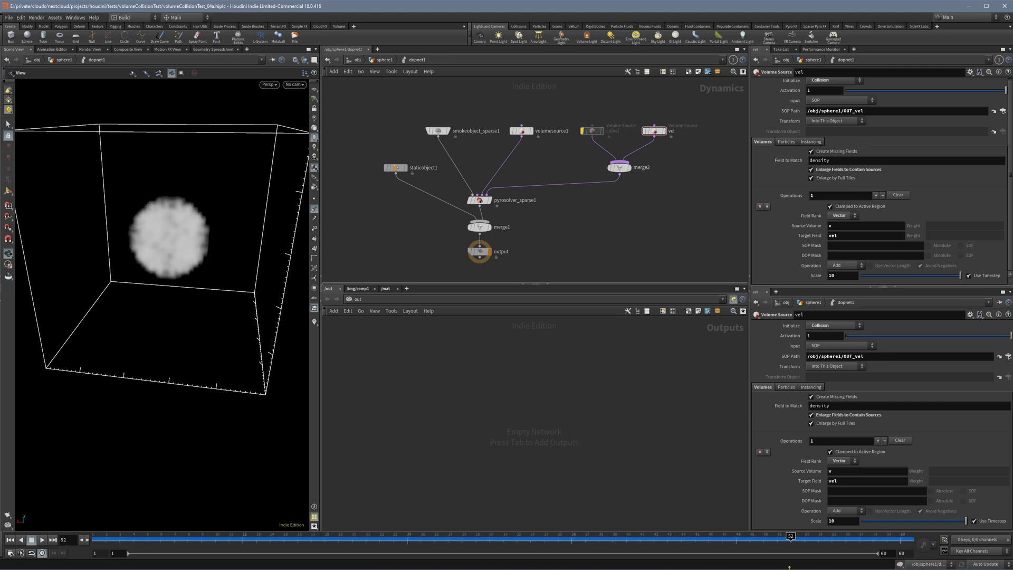
pyautogui.click(818, 539)
pyautogui.moveTo(818, 538); pyautogui.dragTo(900, 538)
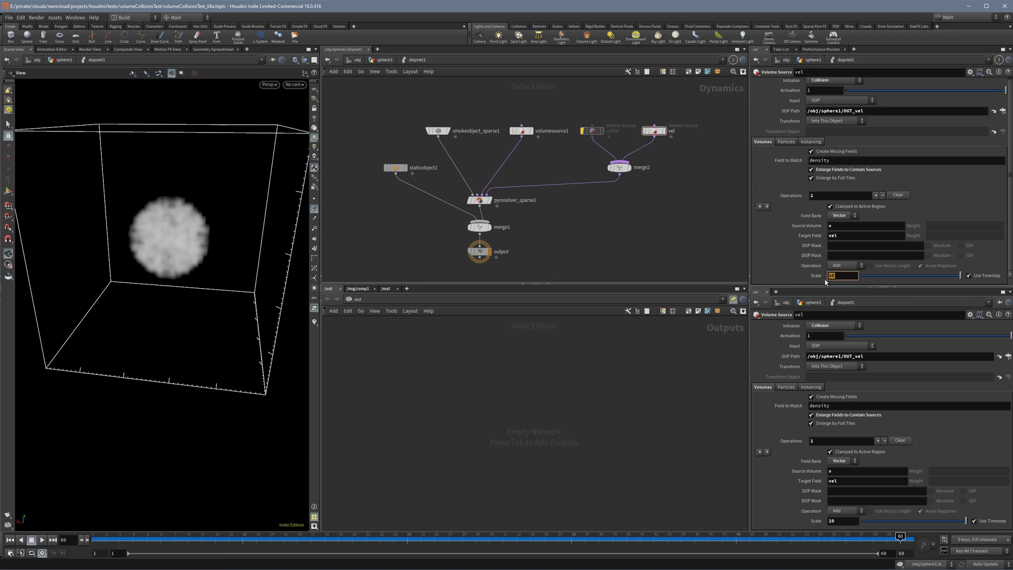
# Step: Set the vel source's Scale back to 1 and replay the simulation to frame 53
pyautogui.write('1')
pyautogui.press('Return')
pyautogui.press('Up')
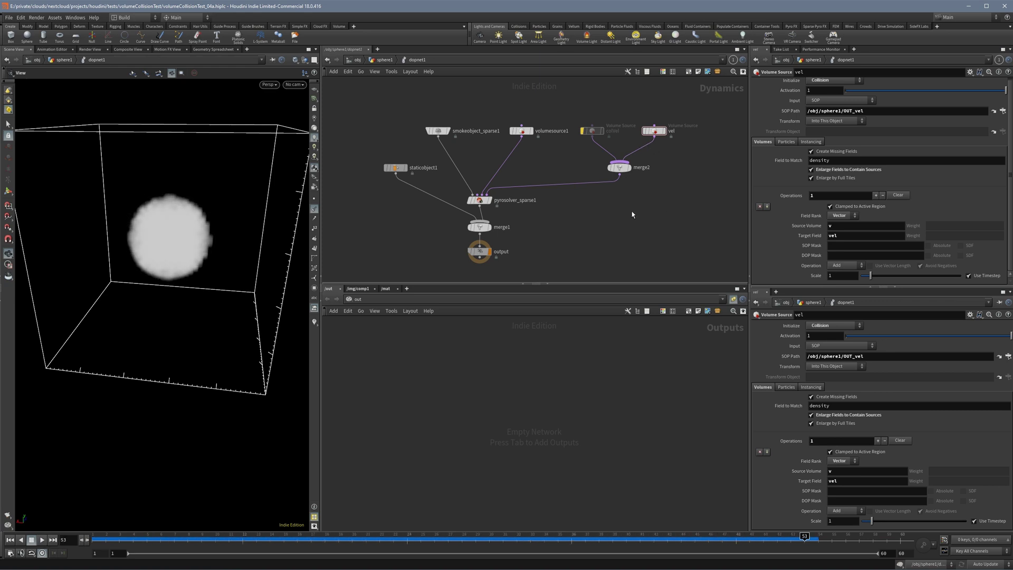
# Step: In pointwrangle2, reactivate v@v = set(0.0, -1.0, 0.0) and comment out the -normalize(@P) line
pyautogui.press('u')
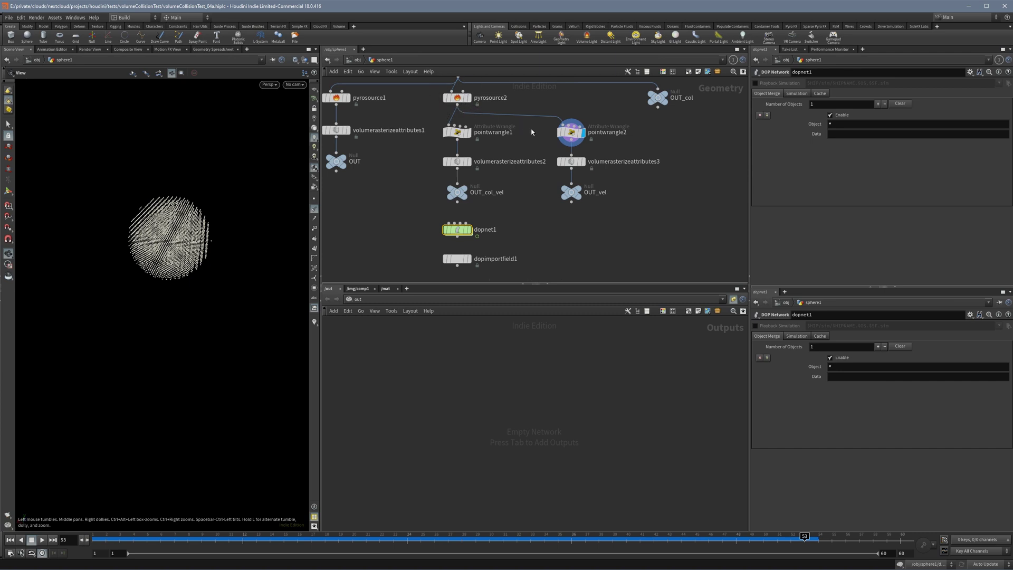
pyautogui.click(571, 133)
pyautogui.click(833, 136)
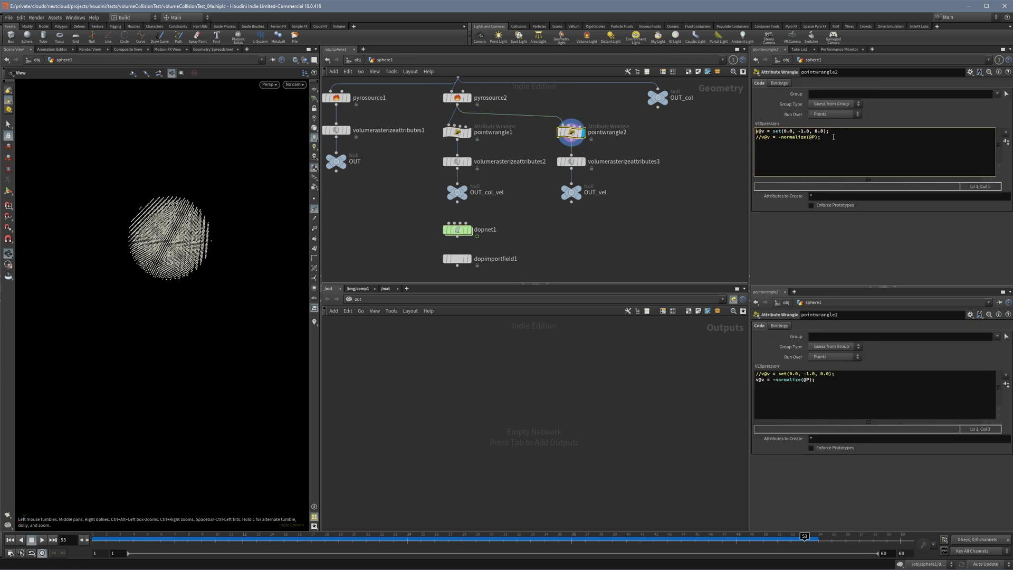
# Step: Go back into sphere1's dopnet1, replay the simulation with the downward velocity and rewind to the first frame
pyautogui.press('u')
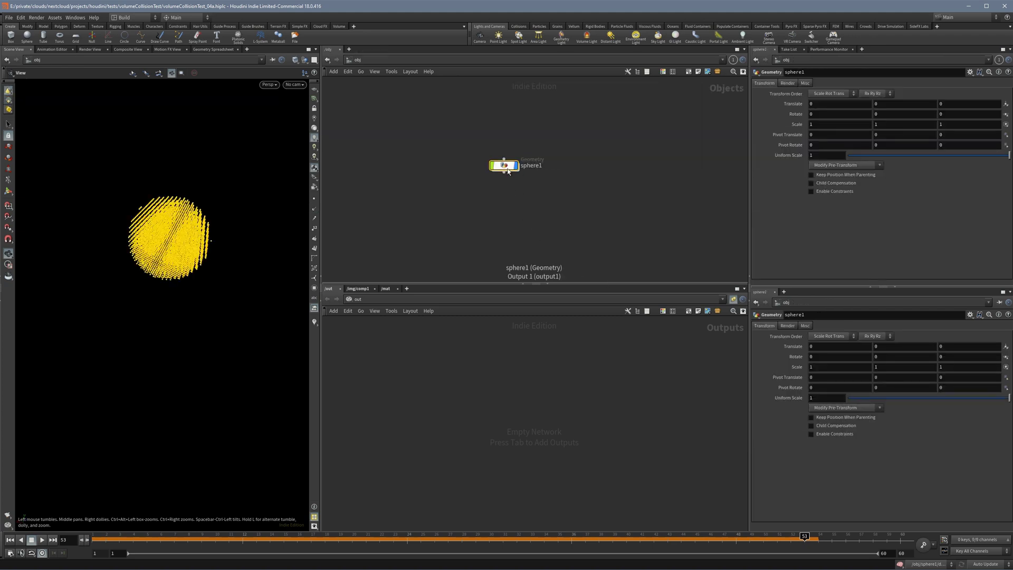
pyautogui.doubleClick(506, 164)
pyautogui.doubleClick(458, 230)
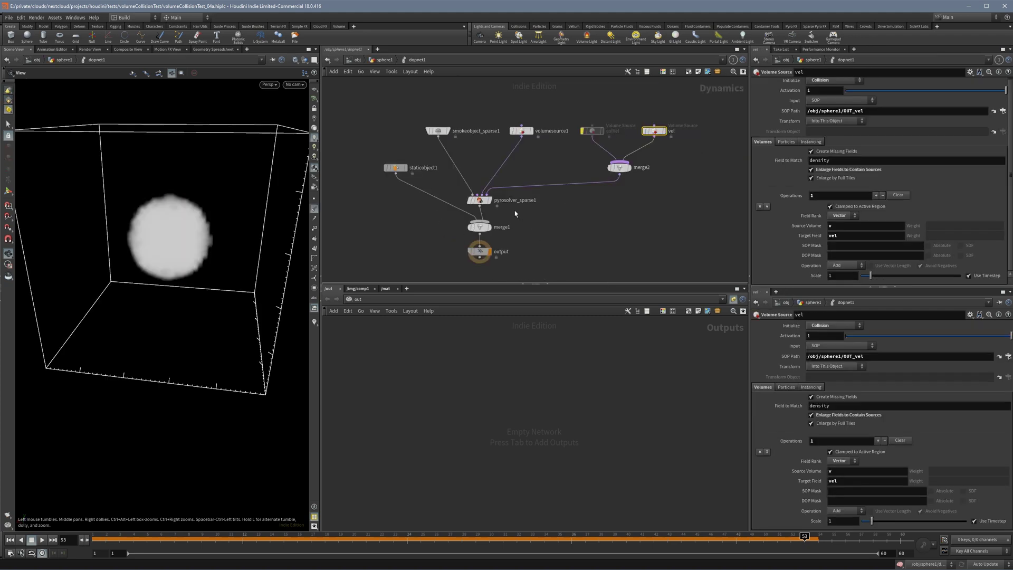
pyautogui.press('Up')
pyautogui.press('Up')
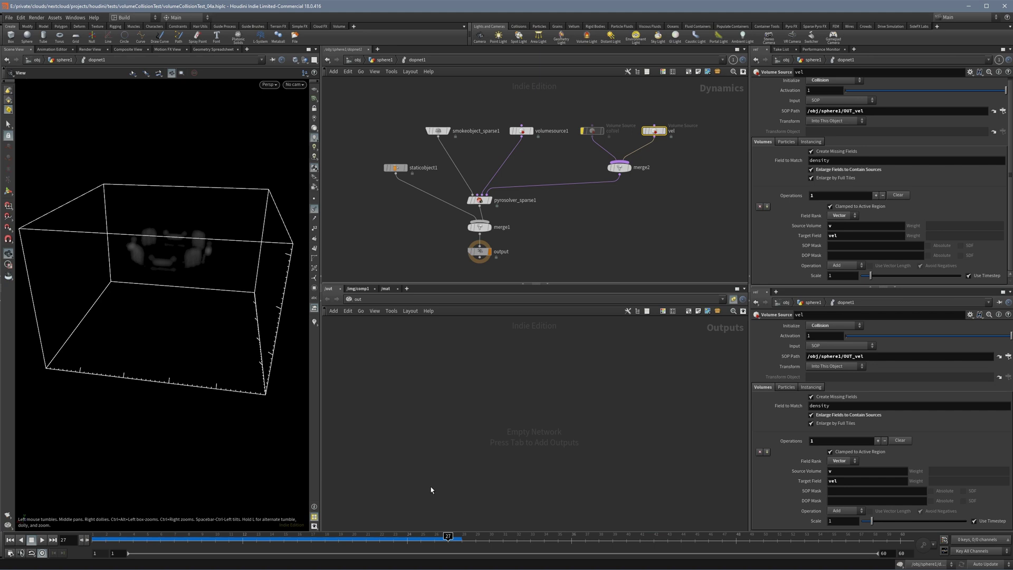
pyautogui.moveTo(426, 536); pyautogui.dragTo(95, 537)
pyautogui.press('Up')
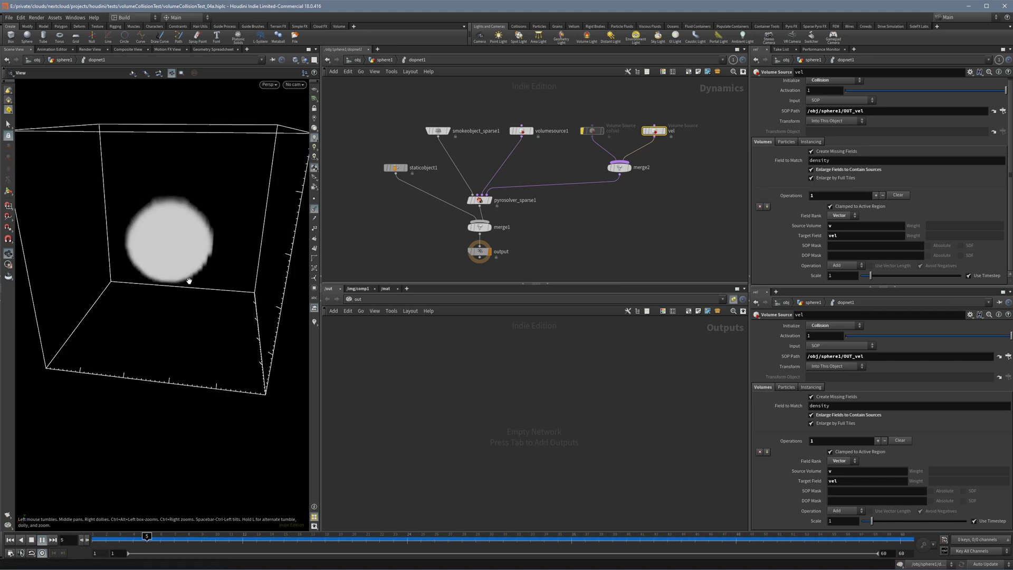
pyautogui.press('Up')
pyautogui.moveTo(328, 539); pyautogui.dragTo(92, 538)
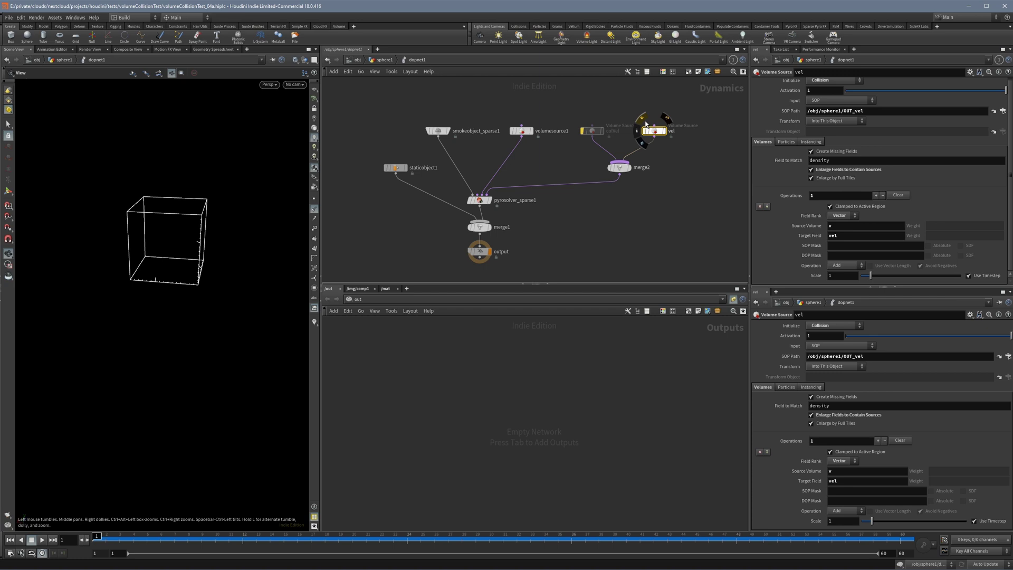
# Step: Bypass the vel source, enable the colVel source targeting collisionvel, and replay the simulation to frame 60
pyautogui.click(642, 119)
pyautogui.click(580, 119)
pyautogui.click(592, 131)
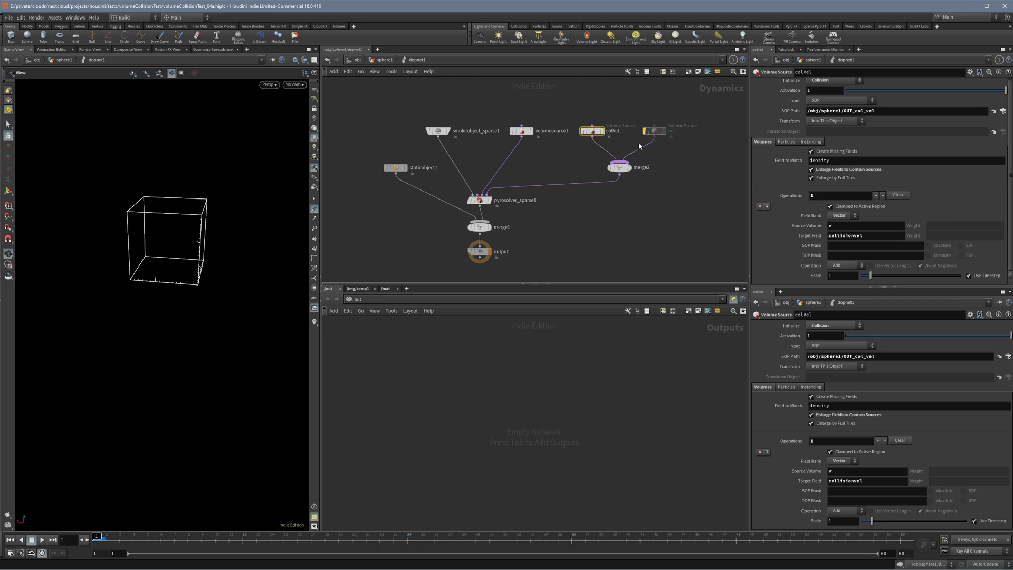
pyautogui.click(861, 236)
pyautogui.click(626, 239)
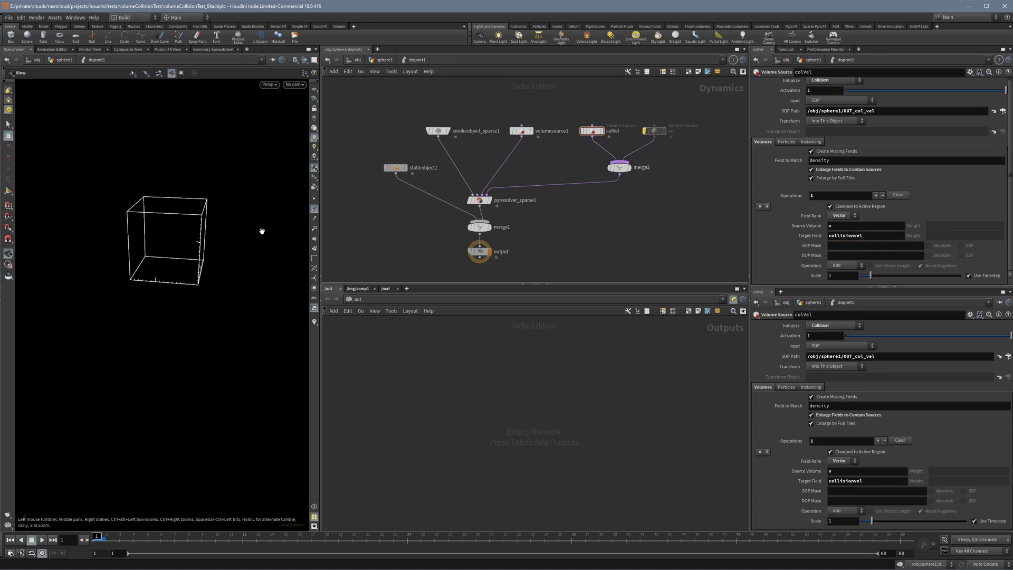
pyautogui.press('Up')
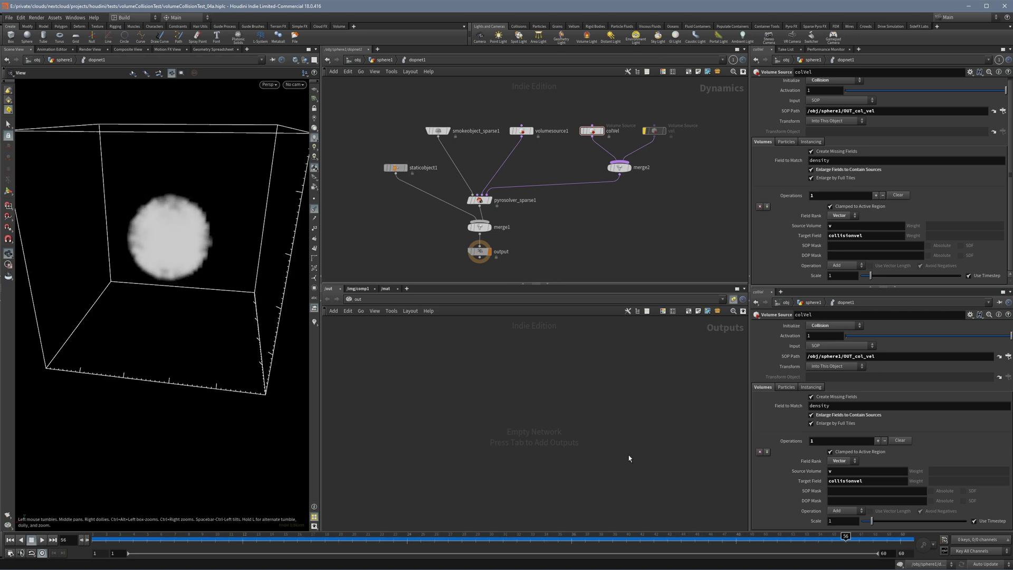
pyautogui.moveTo(165, 246)
pyautogui.mouseDown()
pyautogui.moveTo(215, 244)
pyautogui.moveTo(171, 238)
pyautogui.mouseUp()
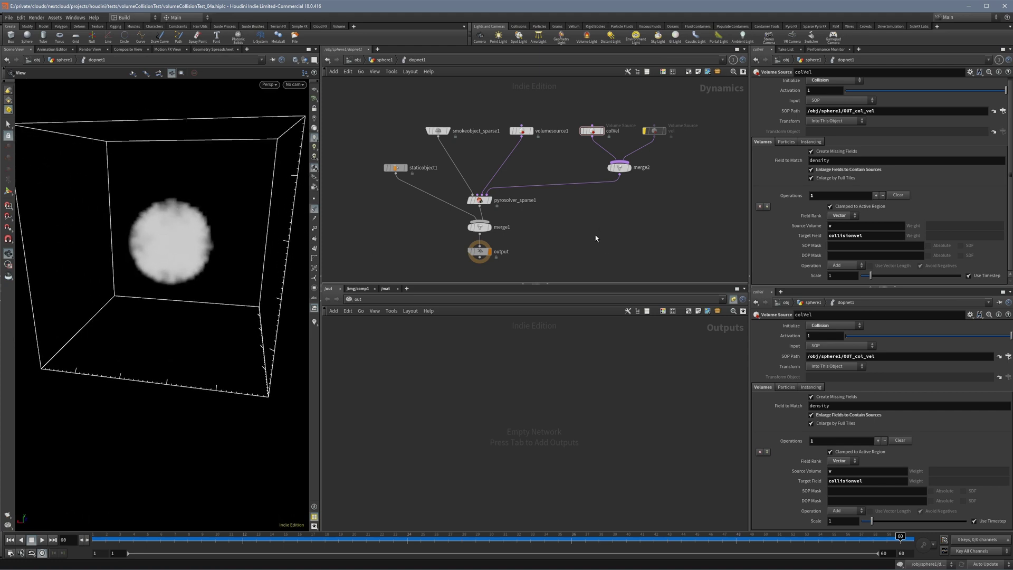
# Step: Inspect pointwrangle1's velocity expression and staticobject1's volume collision settings, including Invert Sign
pyautogui.moveTo(594, 135)
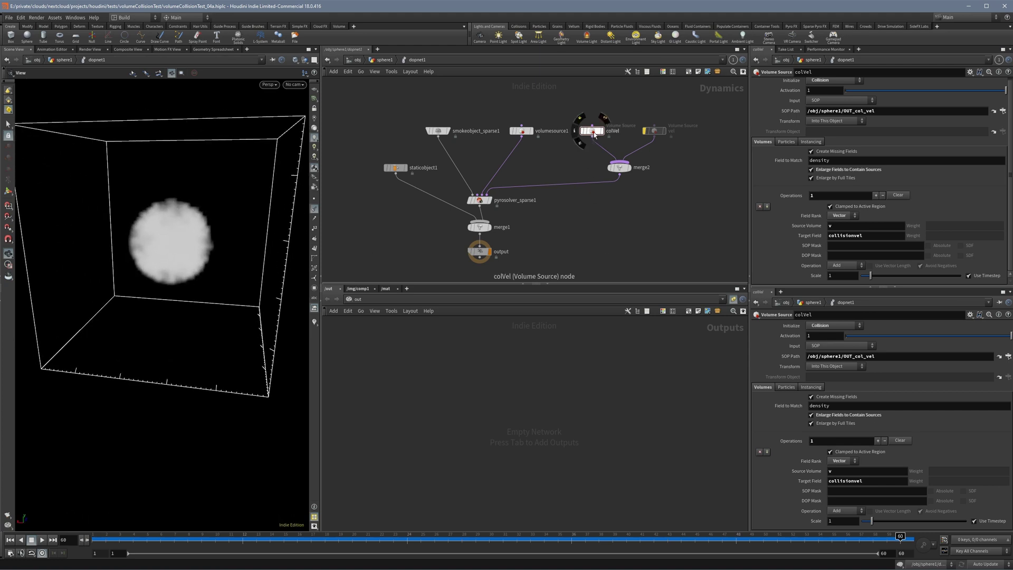
pyautogui.press('u')
pyautogui.click(457, 132)
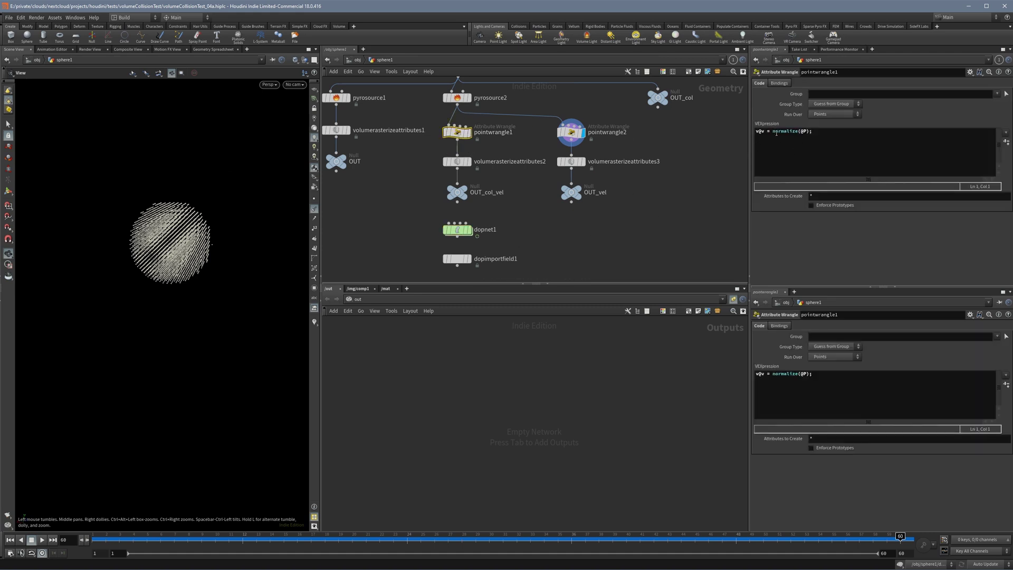
pyautogui.click(461, 228)
pyautogui.doubleClick(460, 229)
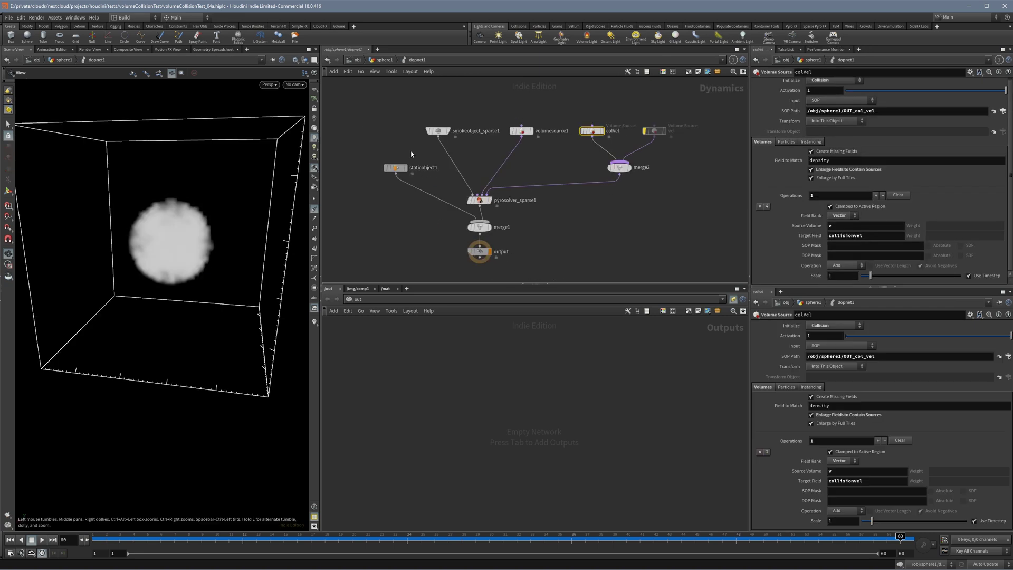
pyautogui.click(395, 168)
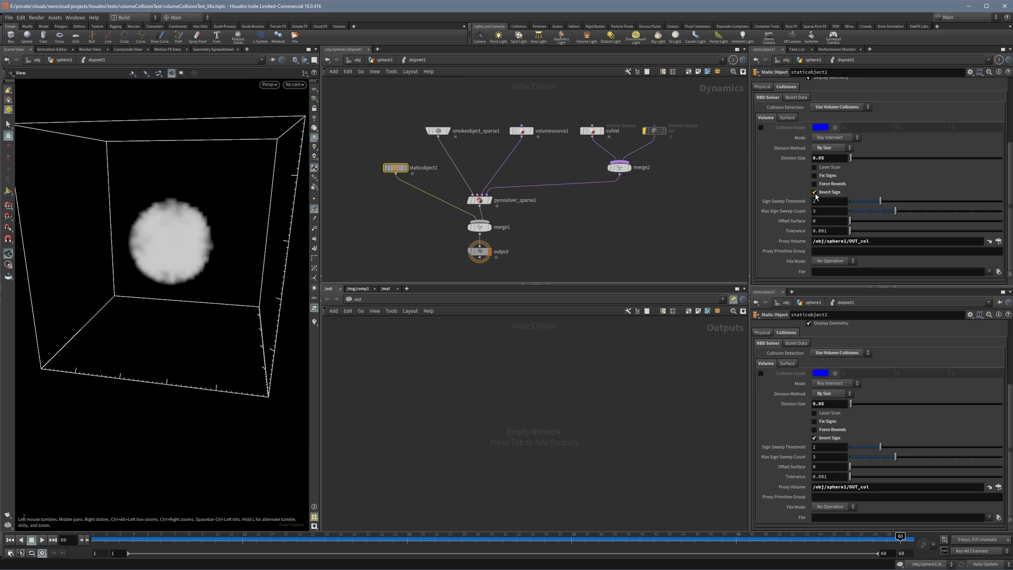
# Step: Set the colVel source's Scale to 10 and replay the simulation from the first frame
pyautogui.click(592, 130)
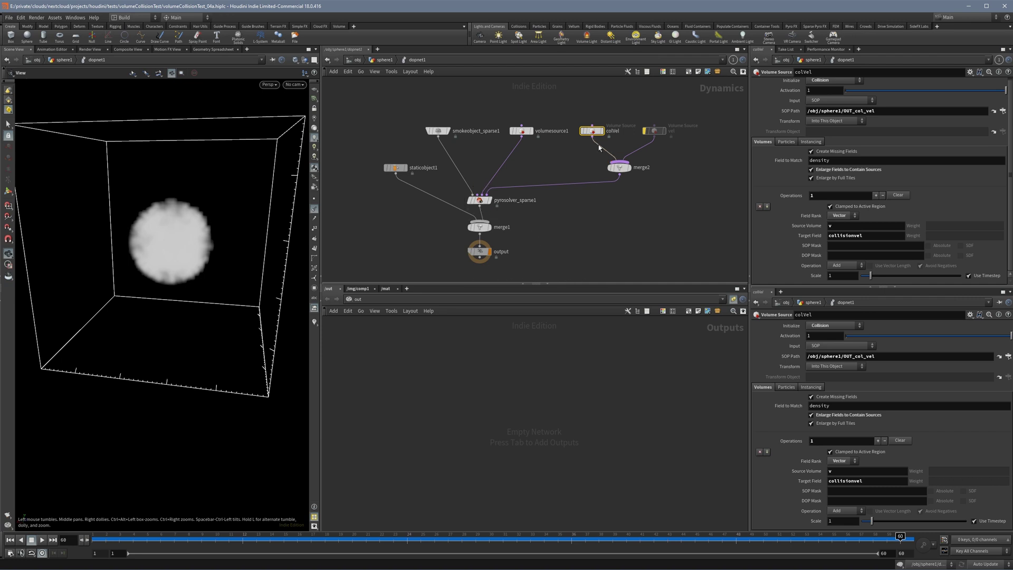
pyautogui.press('Return')
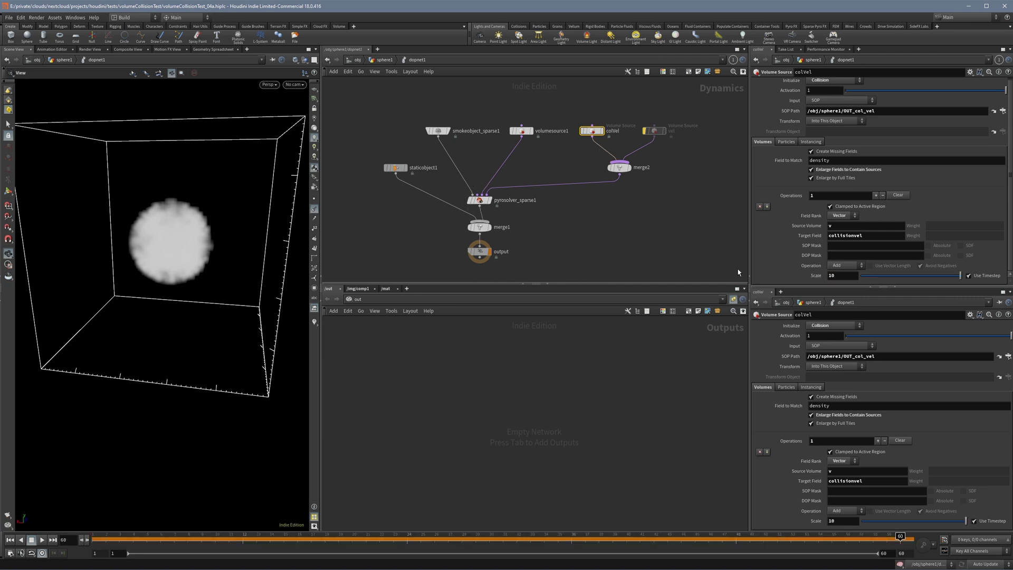
pyautogui.hotkey('ctrl', 'Up')
pyautogui.press('Up')
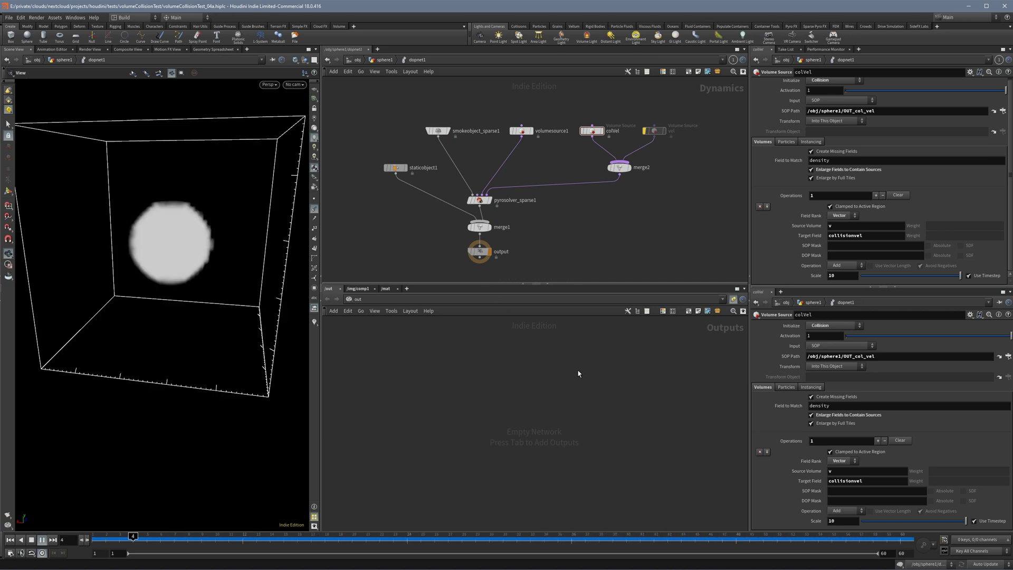
# Step: Stop the playback and scrub through the simulated frames up to frame 58 to examine the density with colVel's Scale at 10
pyautogui.press('Up')
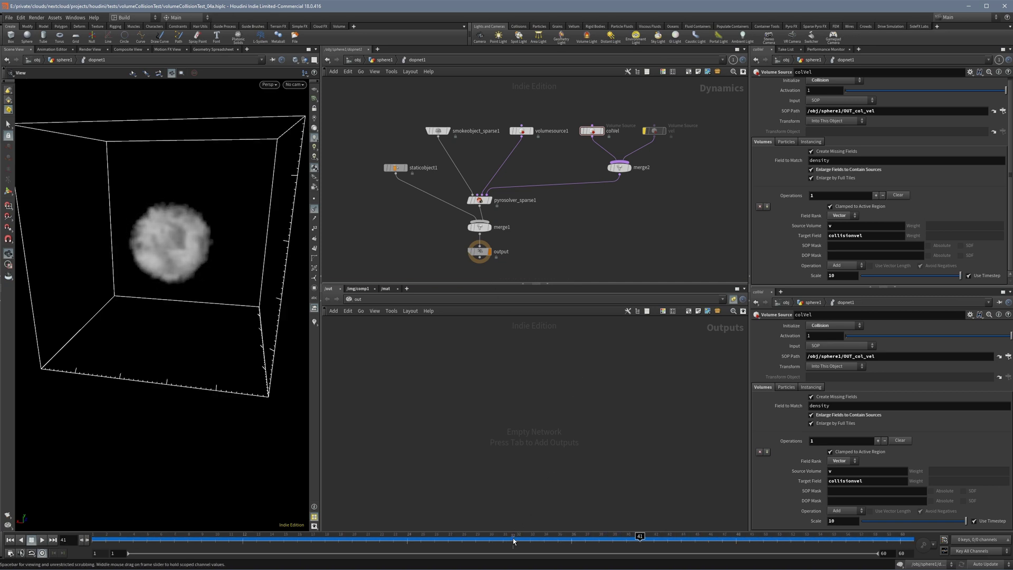
pyautogui.moveTo(514, 540); pyautogui.dragTo(242, 538)
pyautogui.moveTo(809, 539); pyautogui.dragTo(873, 538)
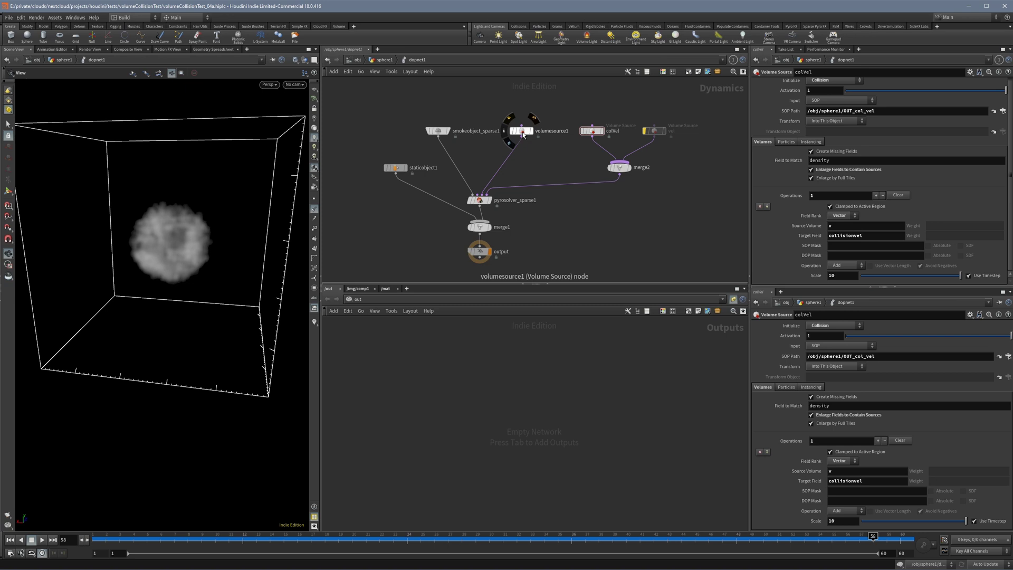
# Step: Turn on the Velocity guide visualization of smokeobject_sparse1 and scrub through the simulation to frame 48
pyautogui.click(438, 132)
pyautogui.scroll(-3, 772, 229)
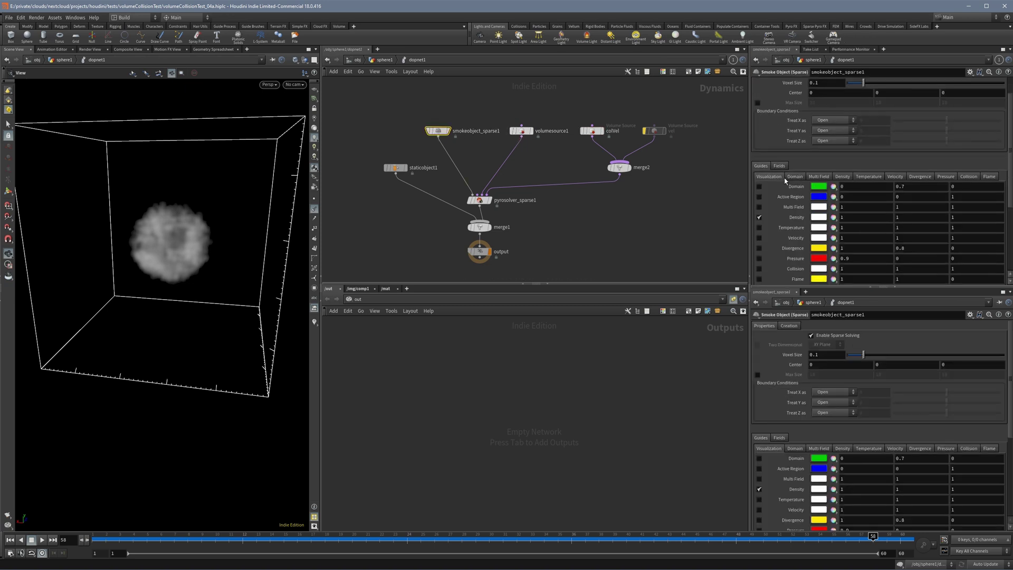
pyautogui.click(759, 208)
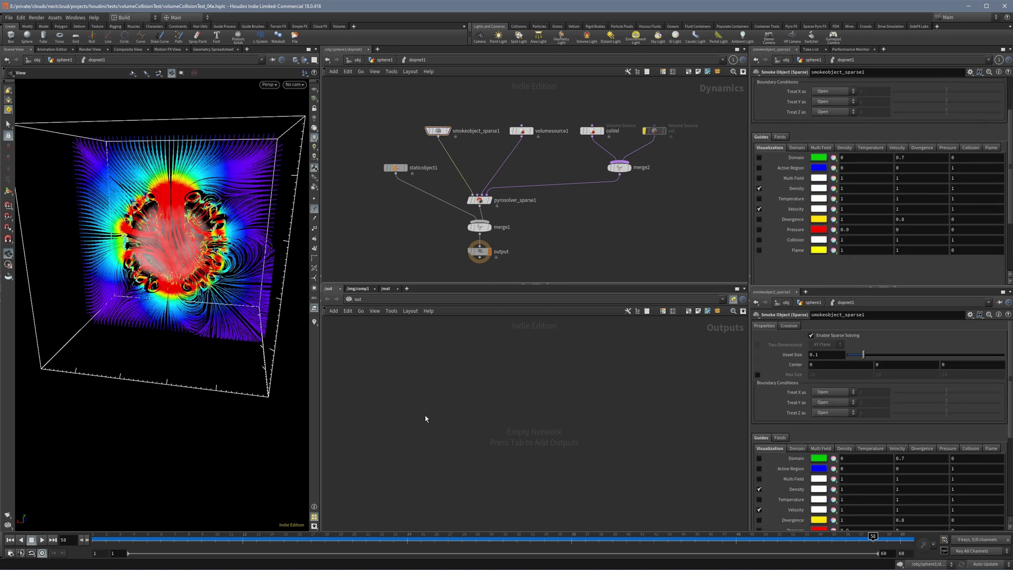
pyautogui.moveTo(259, 542); pyautogui.dragTo(736, 537)
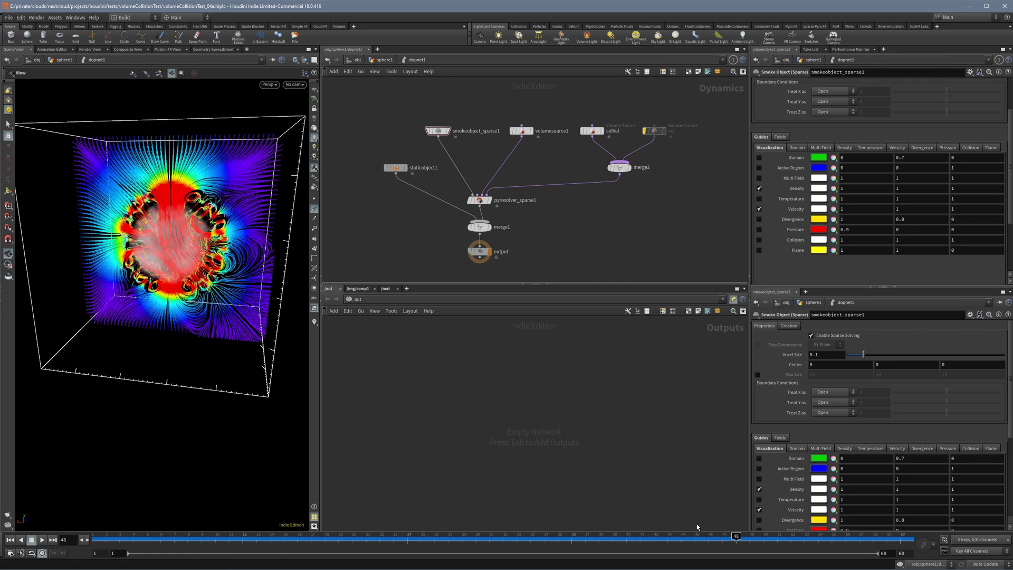
# Step: Set the colVel source's Scale to 1 and replay the simulation from the first frame to frame 52
pyautogui.click(593, 130)
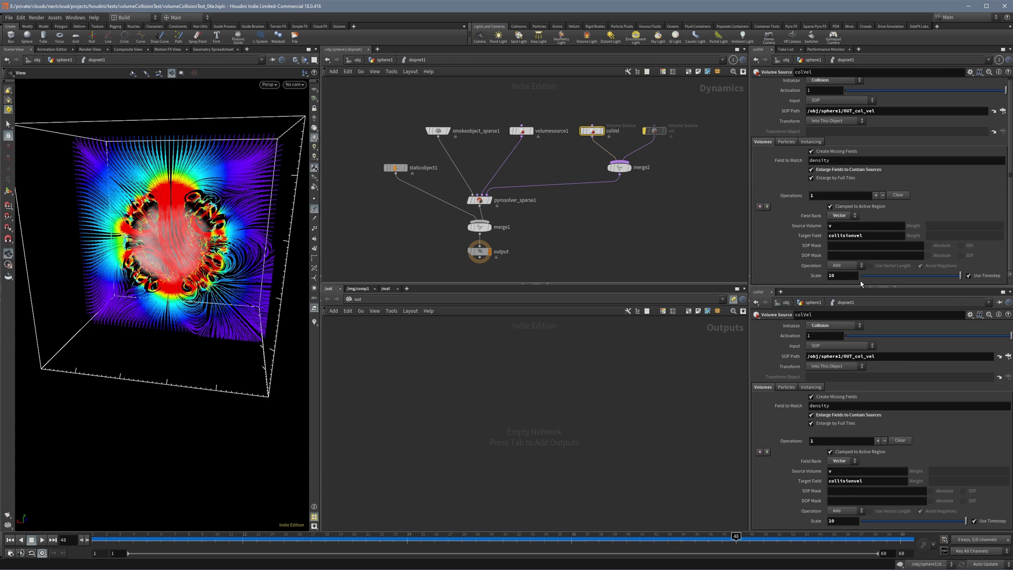
pyautogui.moveTo(845, 276); pyautogui.dragTo(777, 265)
pyautogui.write('1')
pyautogui.press('Return')
pyautogui.click(589, 260)
pyautogui.hotkey('ctrl', 'Up')
pyautogui.press('Up')
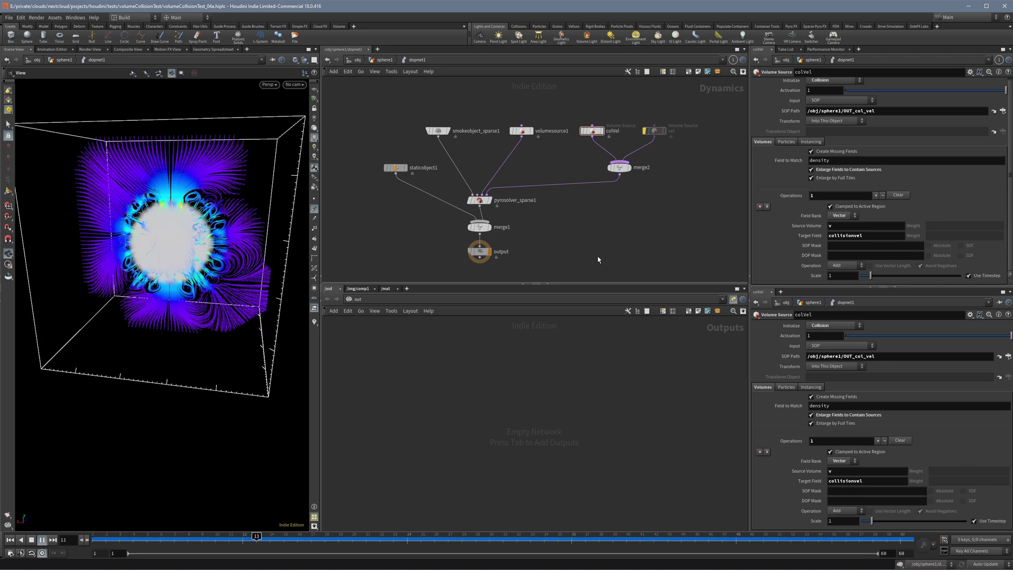
pyautogui.press('Up')
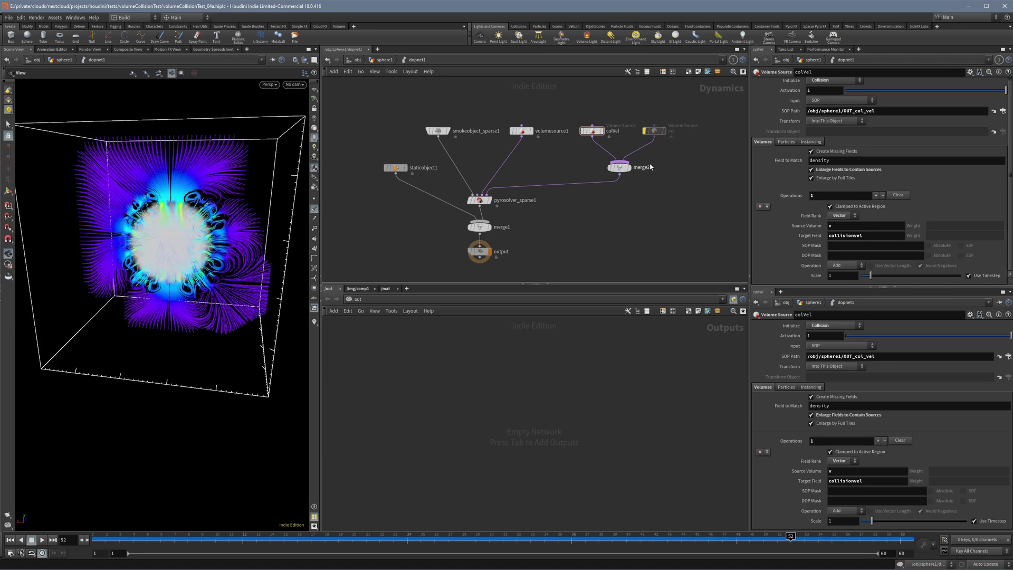
# Step: Bypass the colVel source, enable the vel source, and bring the timeline back to frame 2
pyautogui.click(580, 117)
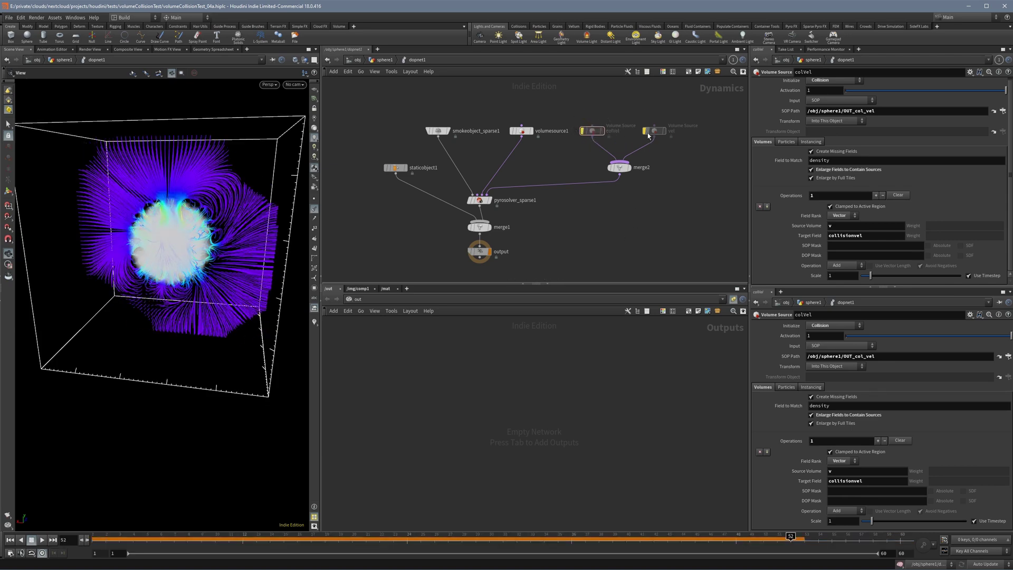
pyautogui.click(642, 120)
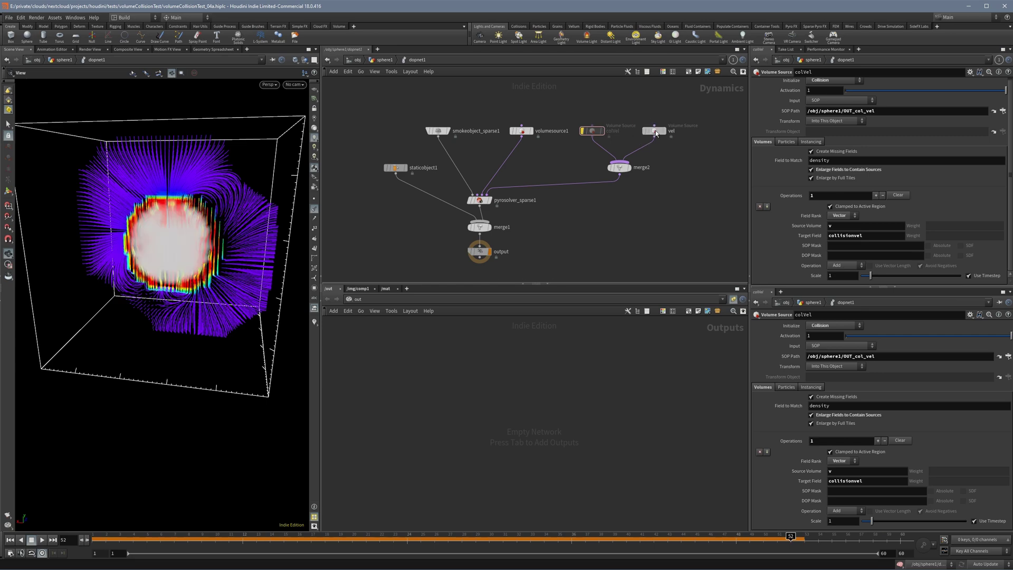
pyautogui.moveTo(355, 538); pyautogui.dragTo(107, 542)
pyautogui.moveTo(656, 133)
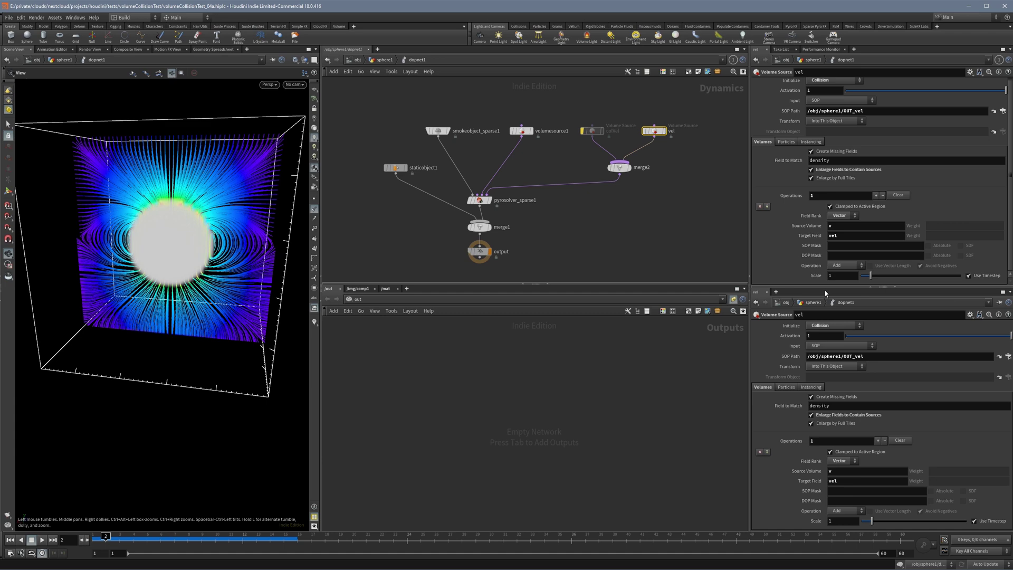
# Step: Play the simulation with the vel source active and scrub back to frame 15 to examine the density and velocity field
pyautogui.click(673, 224)
pyautogui.press('Up')
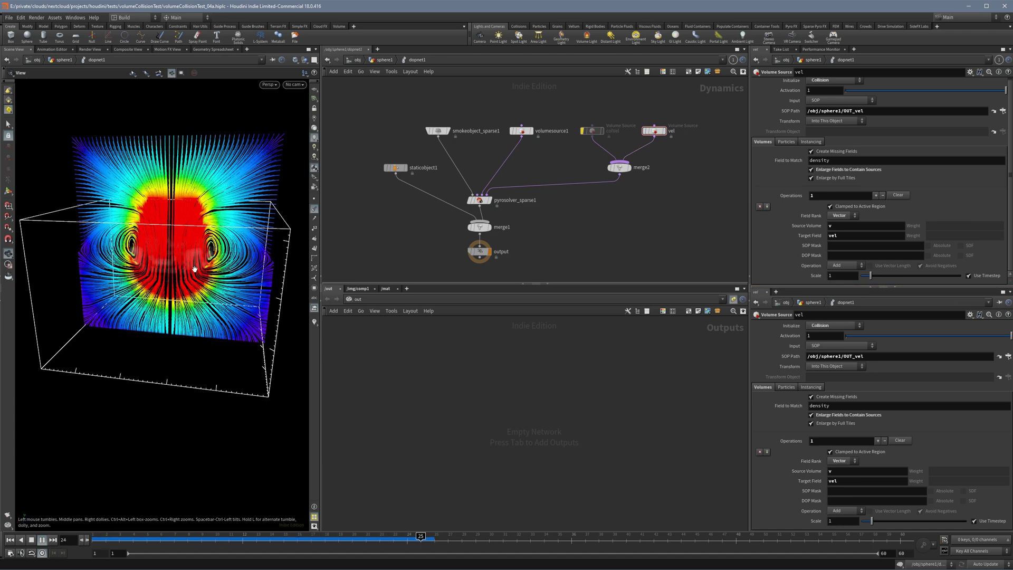
pyautogui.moveTo(100, 545); pyautogui.dragTo(283, 550)
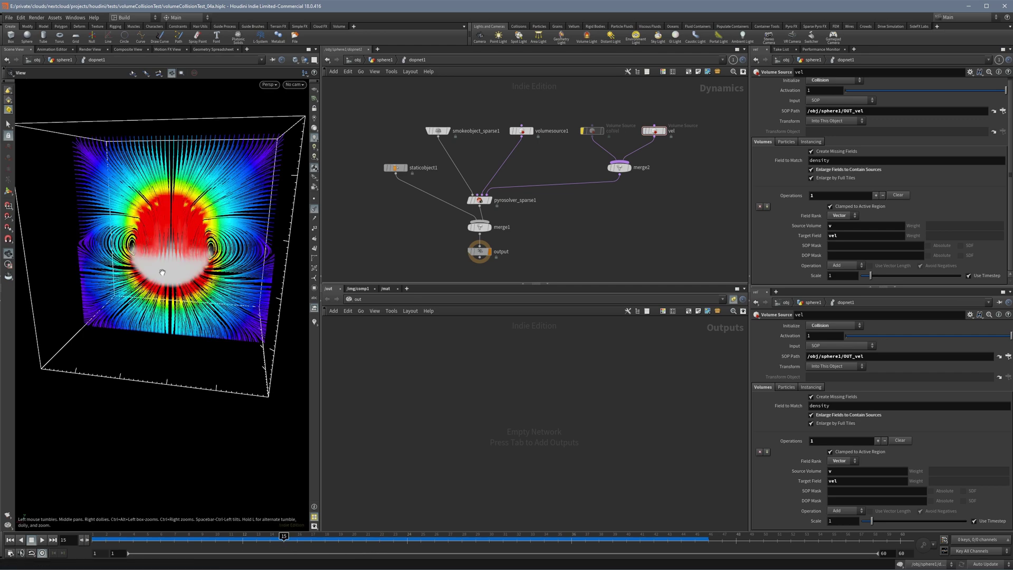
# Step: In sphere1's pointwrangle2, comment out the set(0.0, -1.0, 0.0) line and activate v@v = -normalize(@P)
pyautogui.press('u')
pyautogui.click(578, 146)
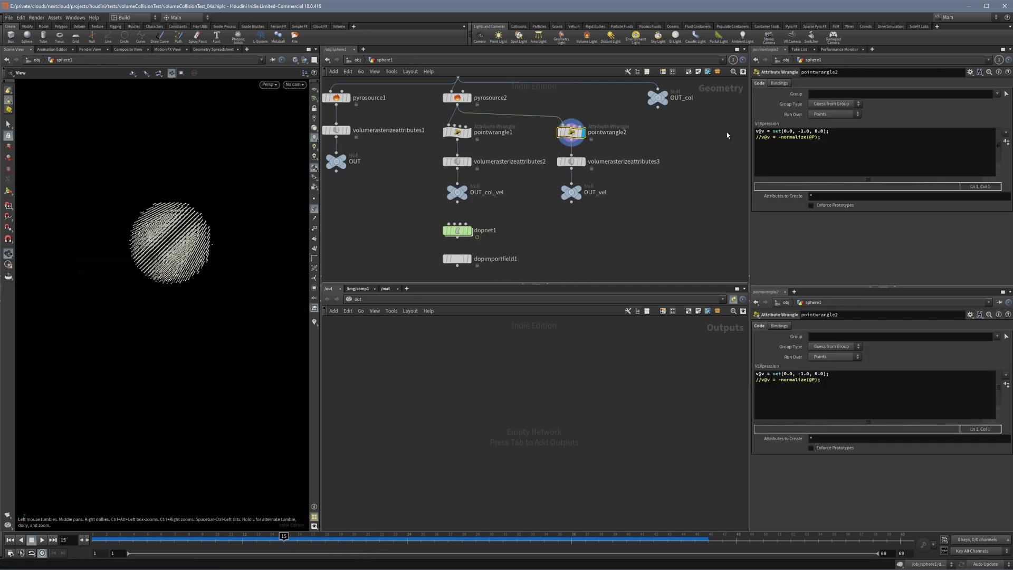
pyautogui.click(819, 137)
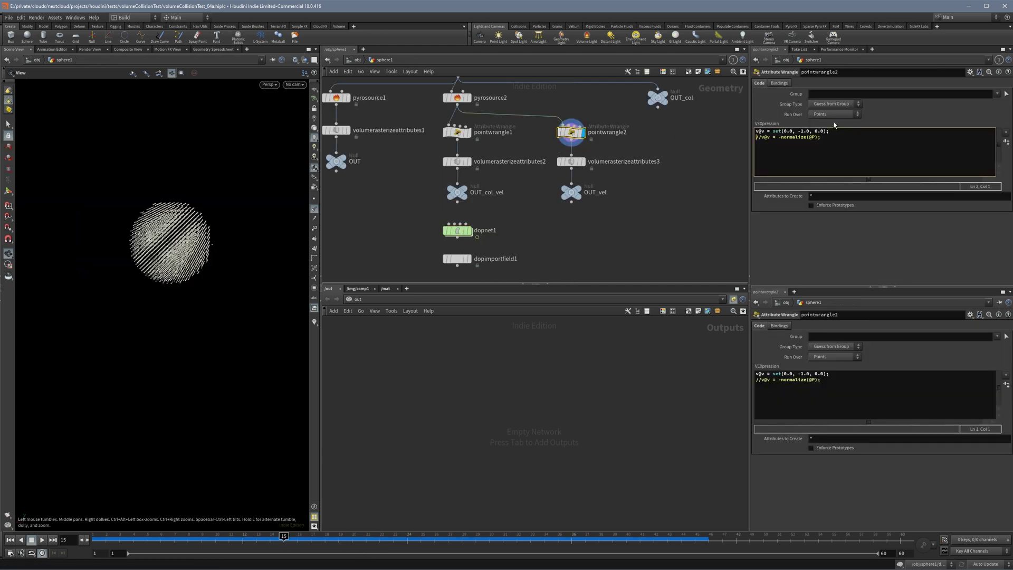
pyautogui.write('//')
# Step: Go back into dopnet1 and replay the simulation with the inward velocity from the first frame to frame 32
pyautogui.doubleClick(458, 233)
pyautogui.hotkey('ctrl', 'Up')
pyautogui.press('Up')
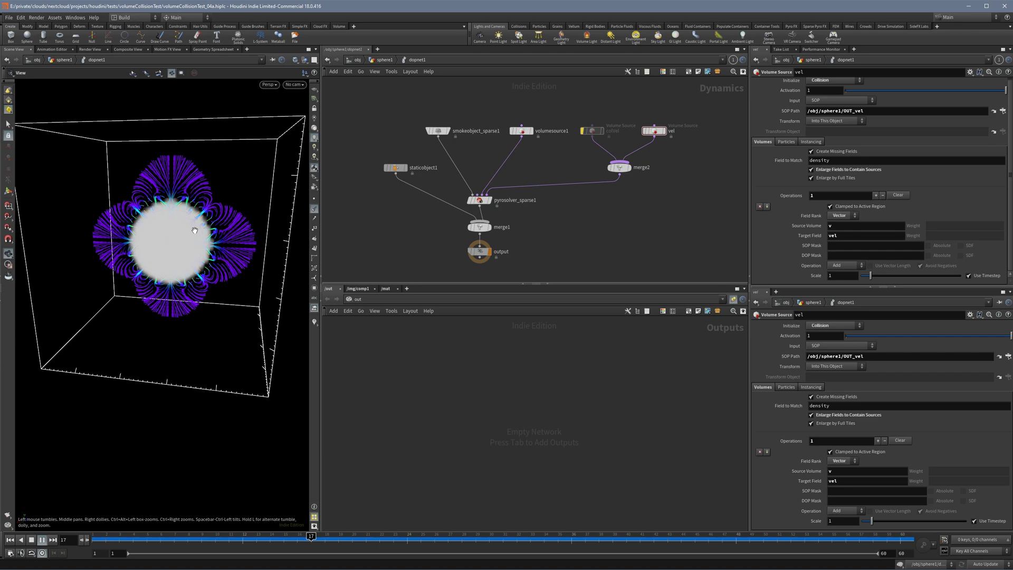
pyautogui.press('Up')
# Step: Set the vel source's Scale to 10, replay the simulation from the first frame and go to frame 60
pyautogui.moveTo(834, 277); pyautogui.dragTo(819, 271)
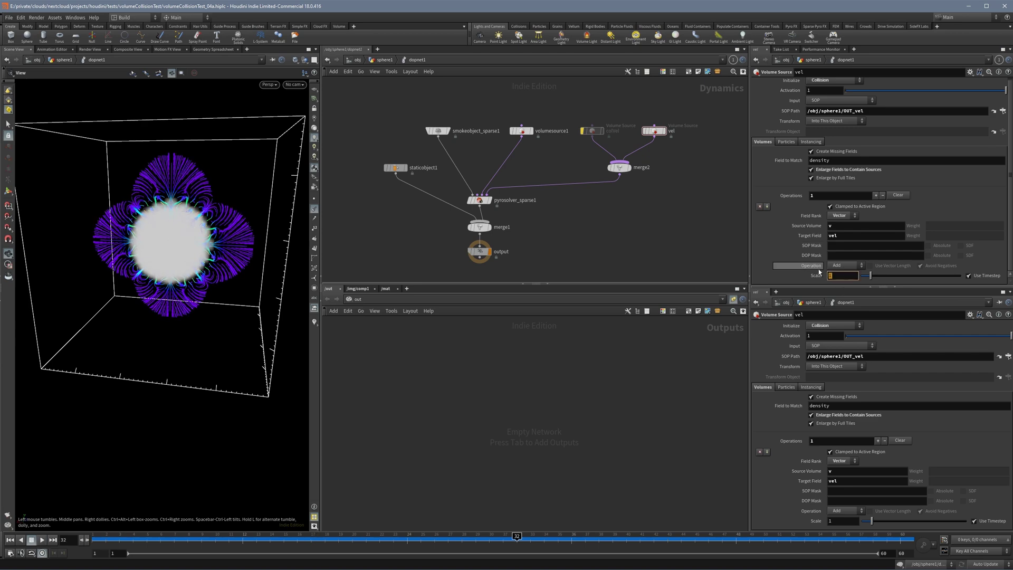
pyautogui.write('10')
pyautogui.press('Return')
pyautogui.hotkey('ctrl', 'Up')
pyautogui.press('Up')
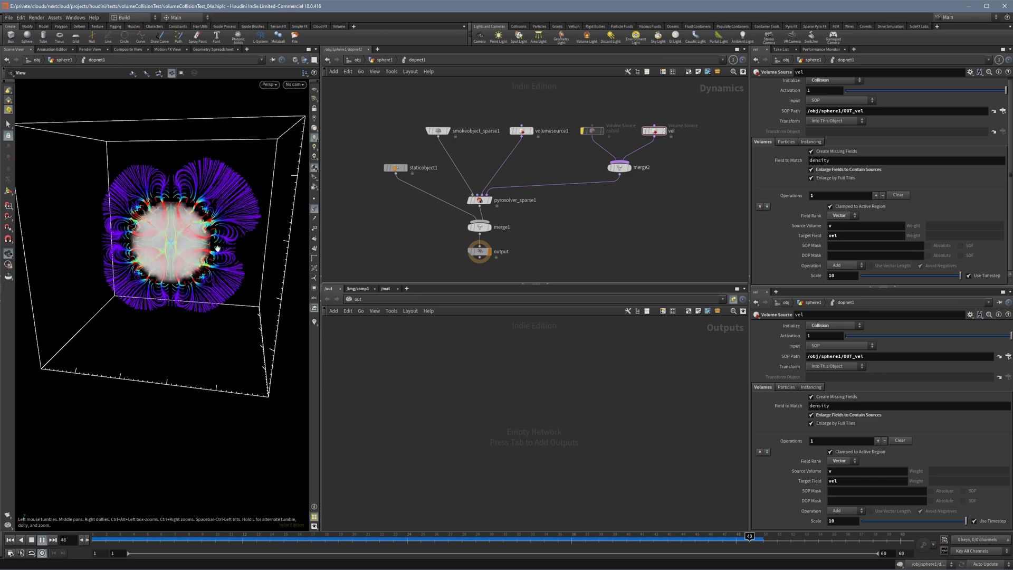
pyautogui.press('Up')
pyautogui.click(911, 540)
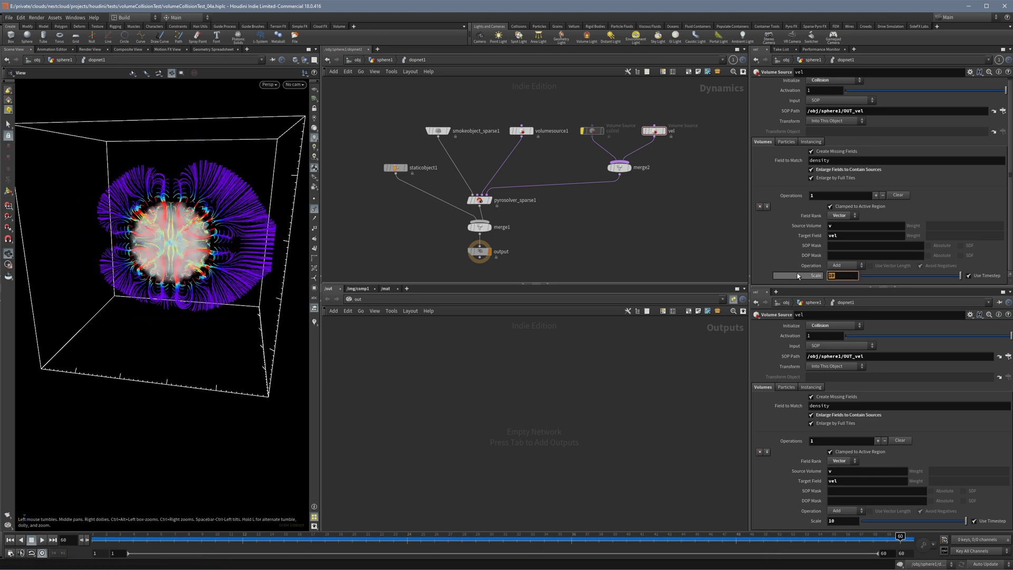
# Step: Set the vel source's Scale to 20, replay the simulation from the first frame and scrub to frame 58
pyautogui.write('20')
pyautogui.press('Return')
pyautogui.hotkey('ctrl', 'Up')
pyautogui.press('Up')
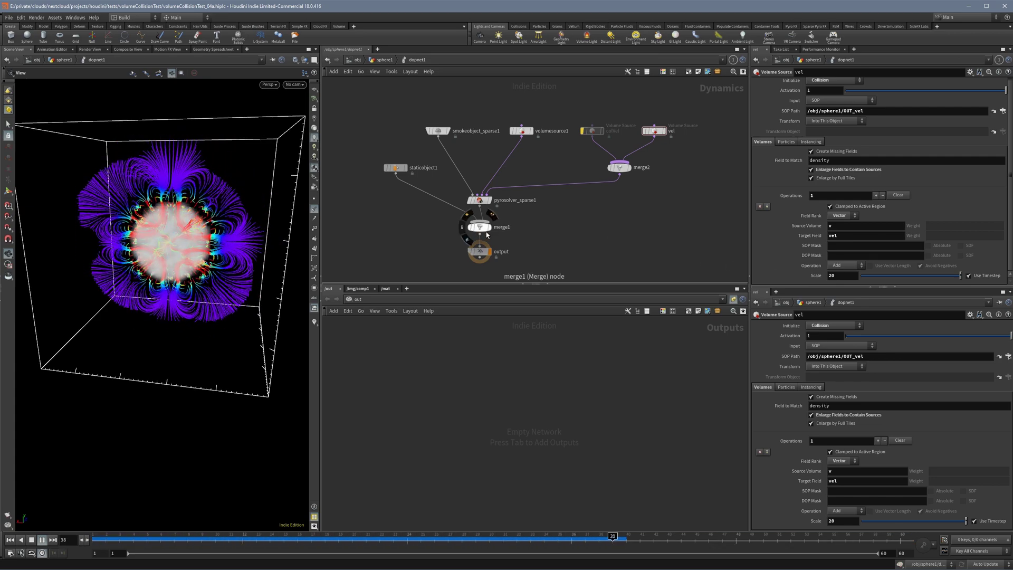
pyautogui.press('Up')
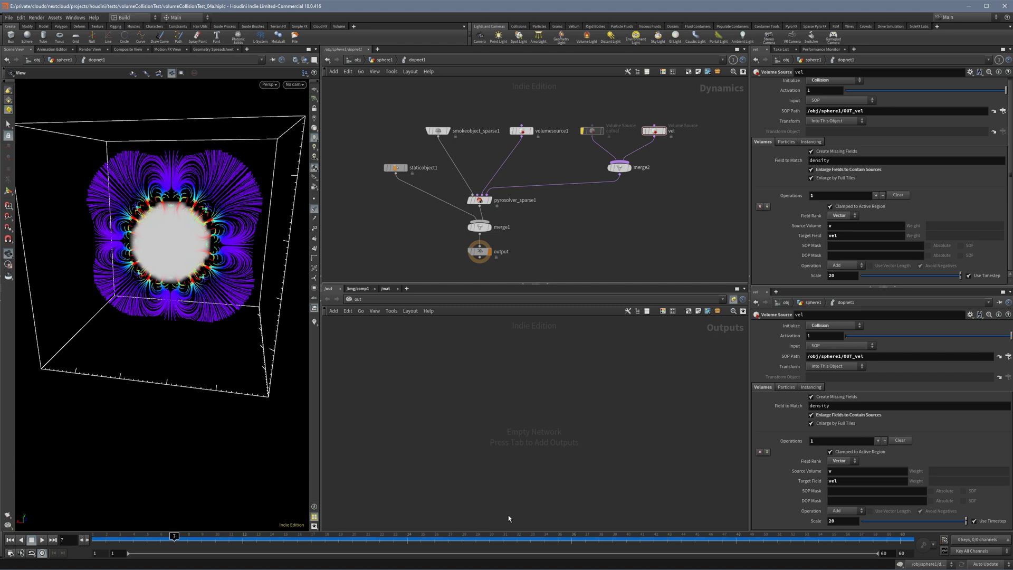
pyautogui.press('Up')
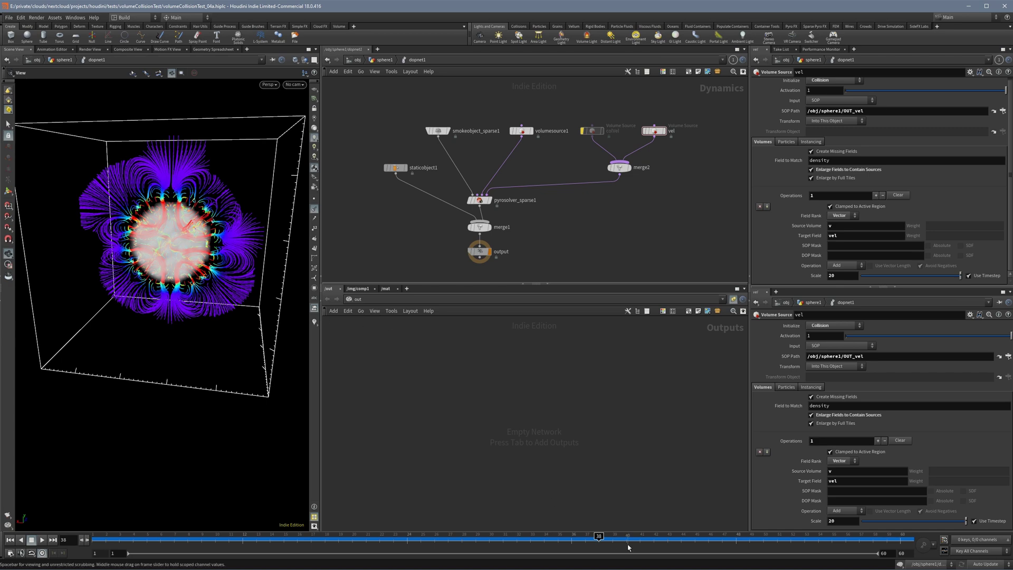
pyautogui.moveTo(625, 541)
pyautogui.mouseDown()
pyautogui.moveTo(575, 540)
pyautogui.moveTo(873, 538)
pyautogui.mouseUp()
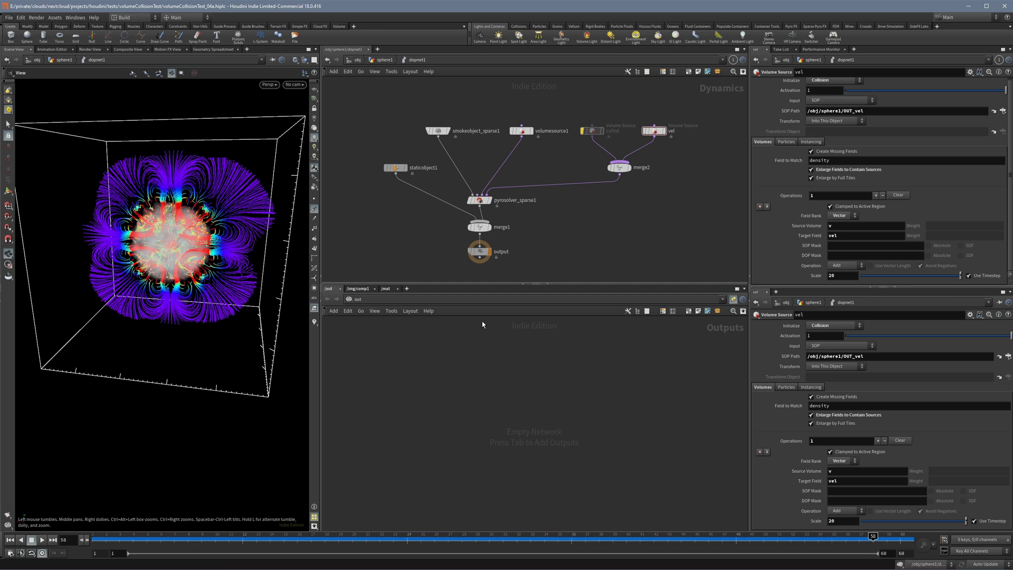
# Step: Set the vel source's Scale to 30, replay the simulation and scrub to frame 60
pyautogui.moveTo(839, 276); pyautogui.dragTo(801, 269)
pyautogui.write('30')
pyautogui.press('Return')
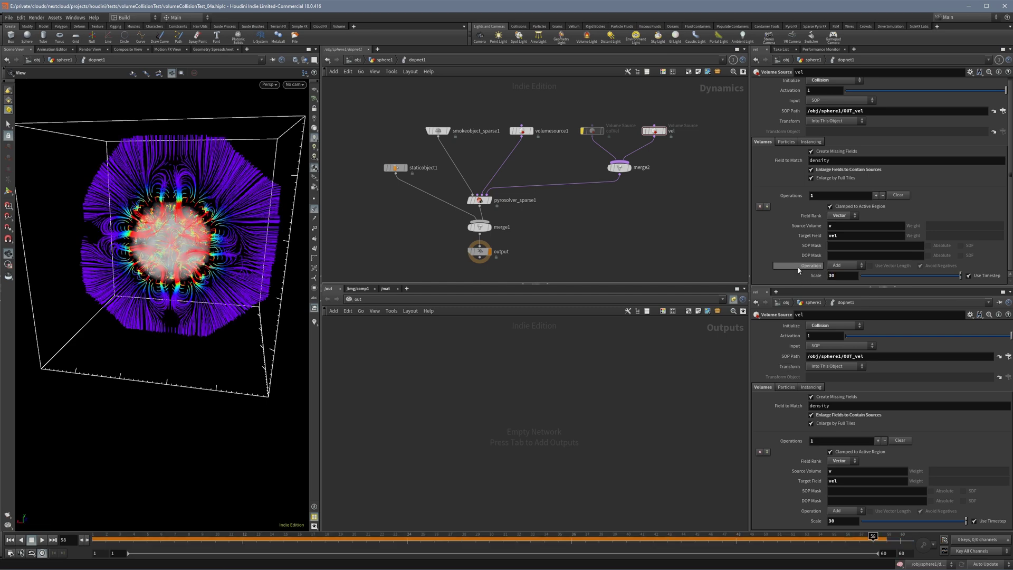
pyautogui.press('Up')
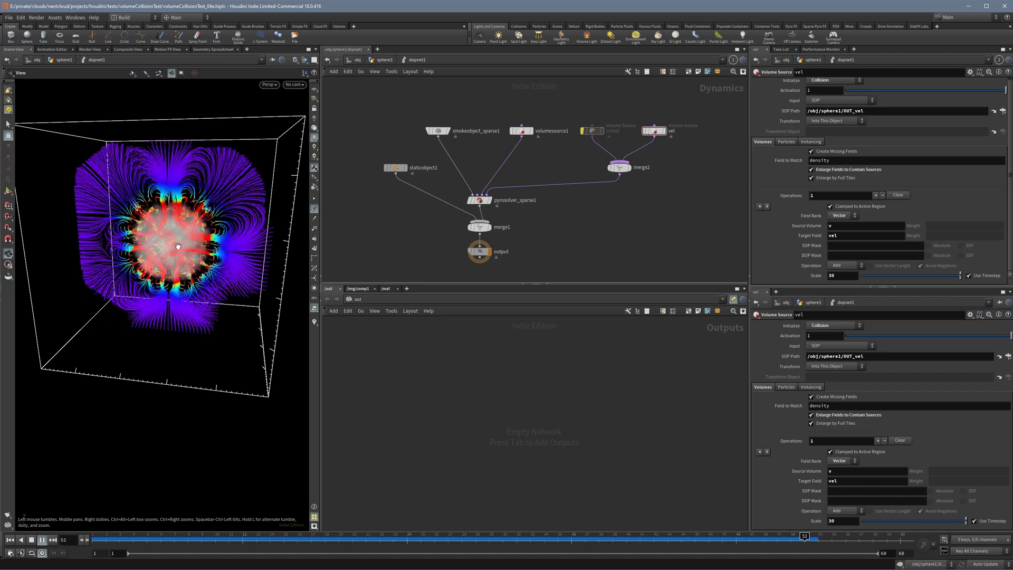
pyautogui.press('Up')
pyautogui.moveTo(365, 538); pyautogui.dragTo(901, 538)
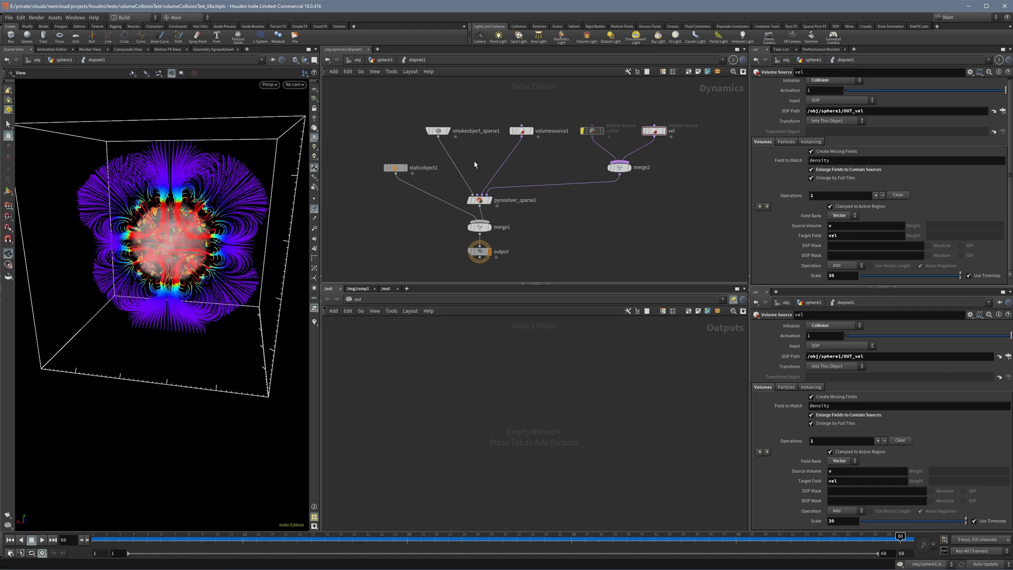
# Step: Turn off the Velocity guide of smokeobject_sparse1 and replay the density alone, ending at frame 60
pyautogui.click(439, 131)
pyautogui.click(759, 266)
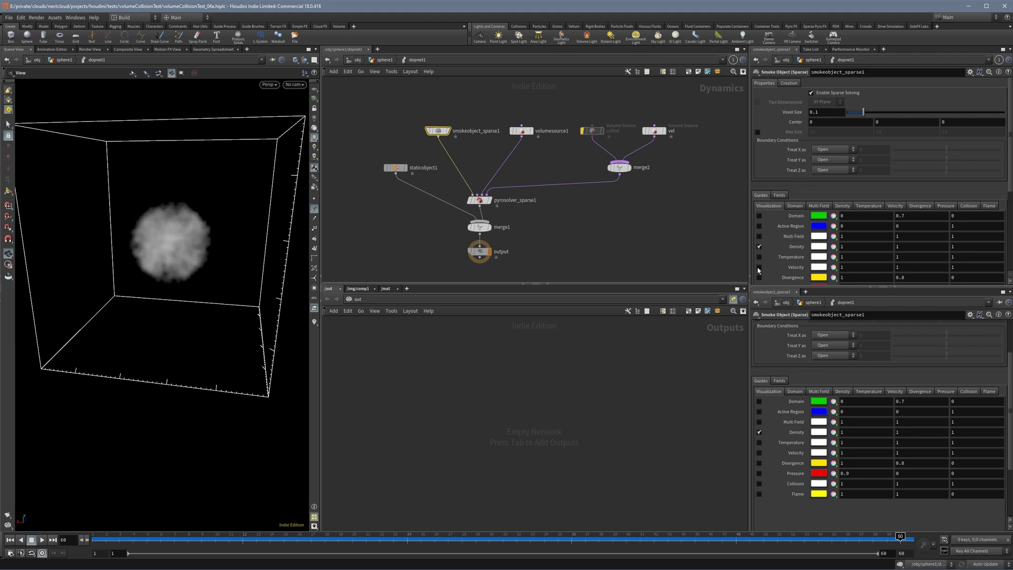
pyautogui.press('Up')
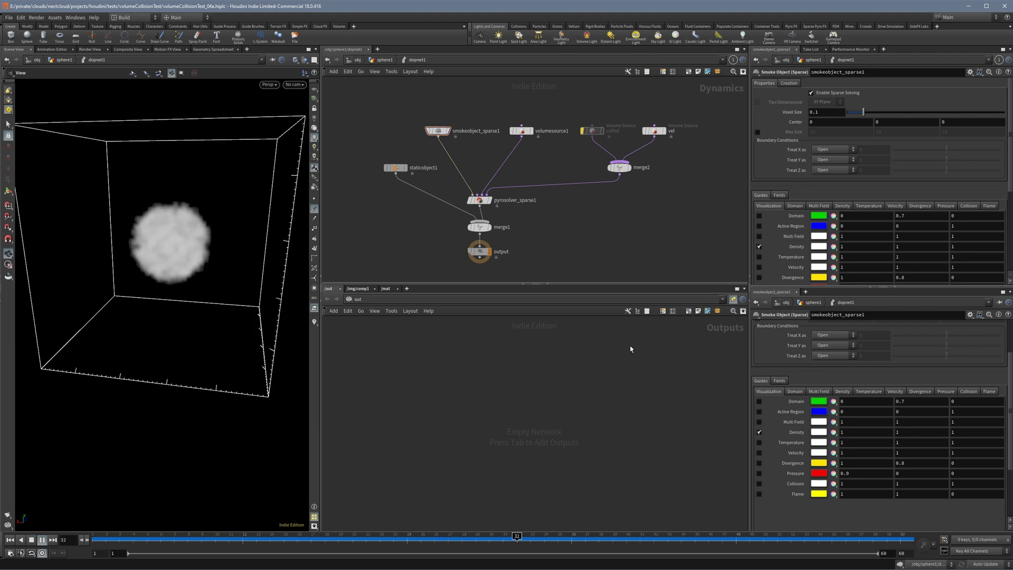
pyautogui.press('Up')
pyautogui.click(903, 539)
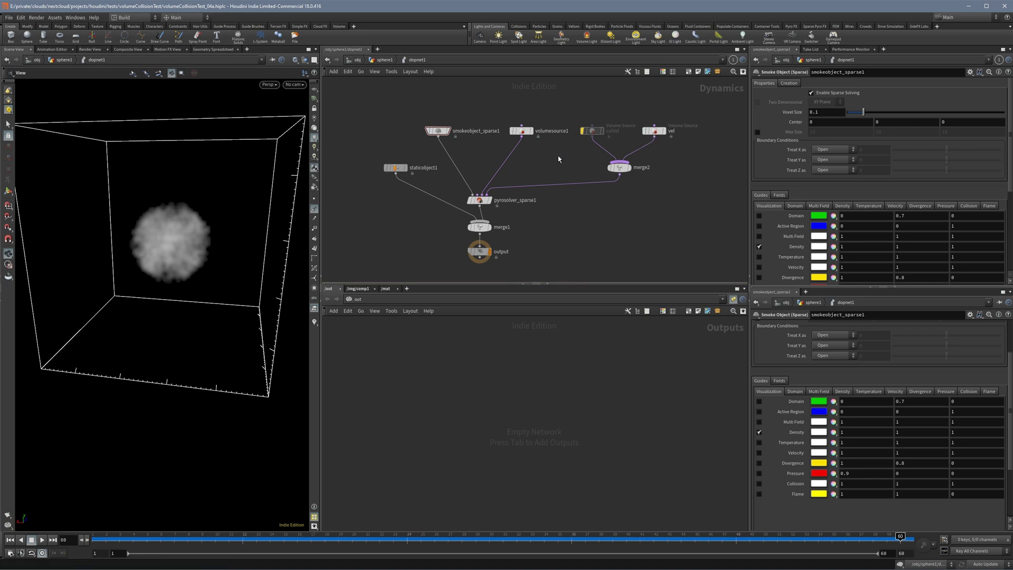
pyautogui.moveTo(592, 134)
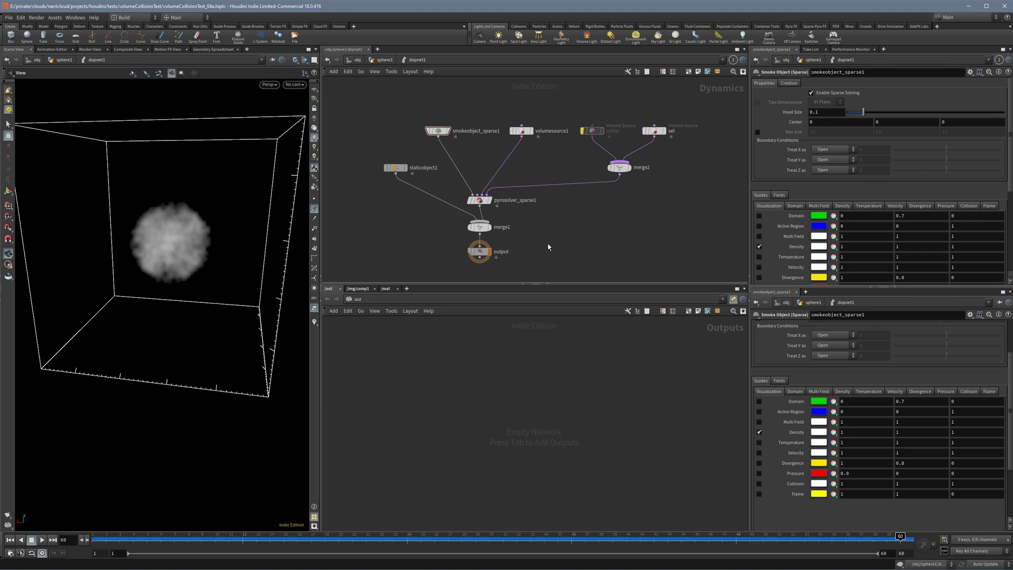